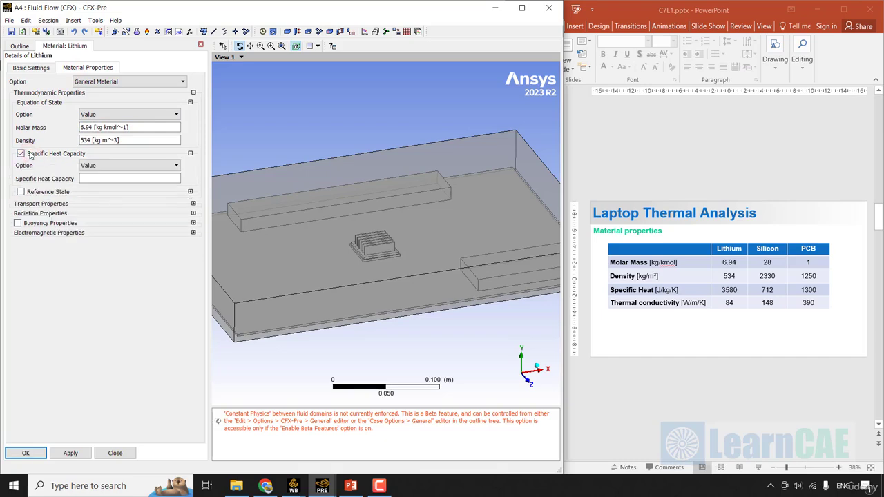
Set the Lithium material's specific heat capacity to 3580 J kg^-1 K^-1
click(99, 179)
text(3)
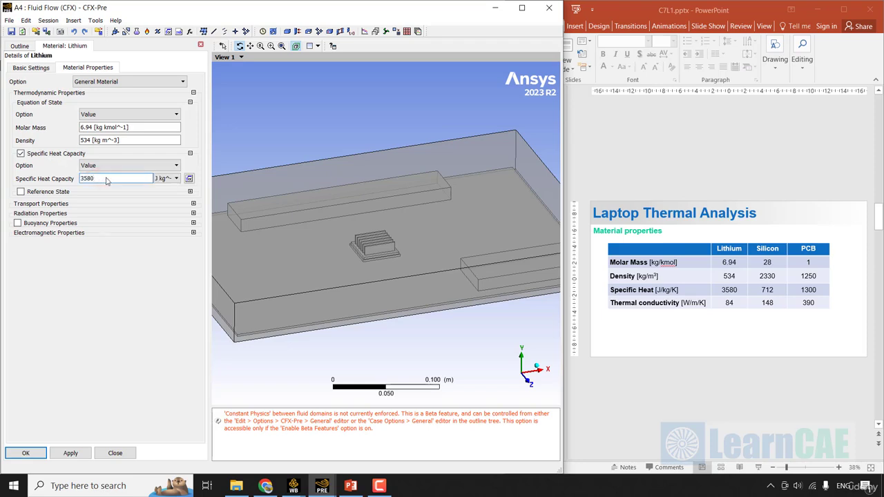
text(580)
click(166, 180)
click(166, 179)
click(127, 284)
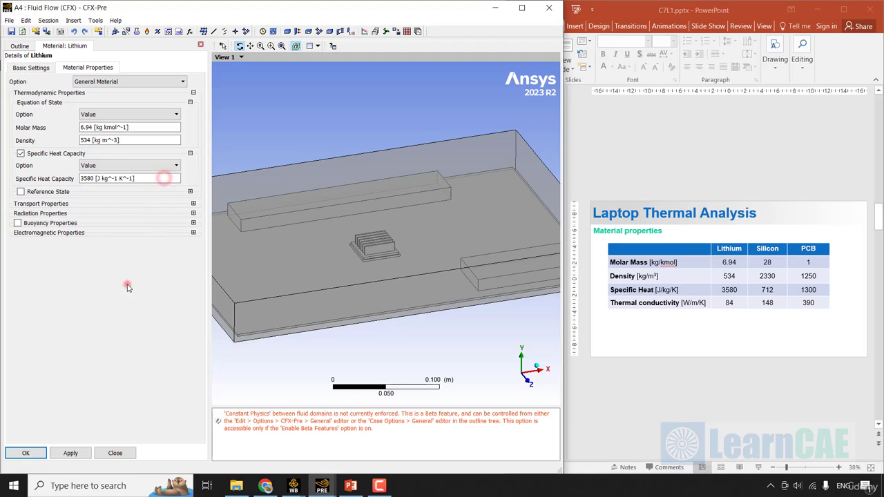
Enable thermal conductivity for Lithium, set it to 84 W m^-1 K^-1, and save the material
click(193, 204)
click(39, 226)
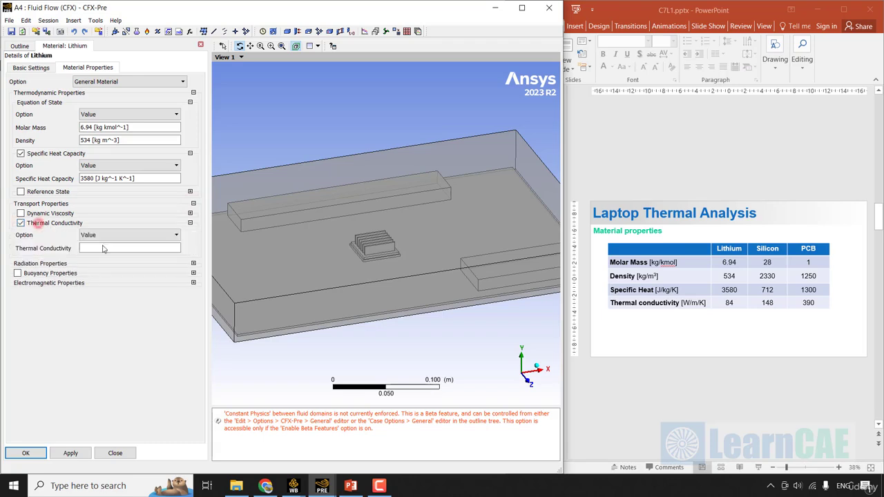
click(113, 249)
text(8)
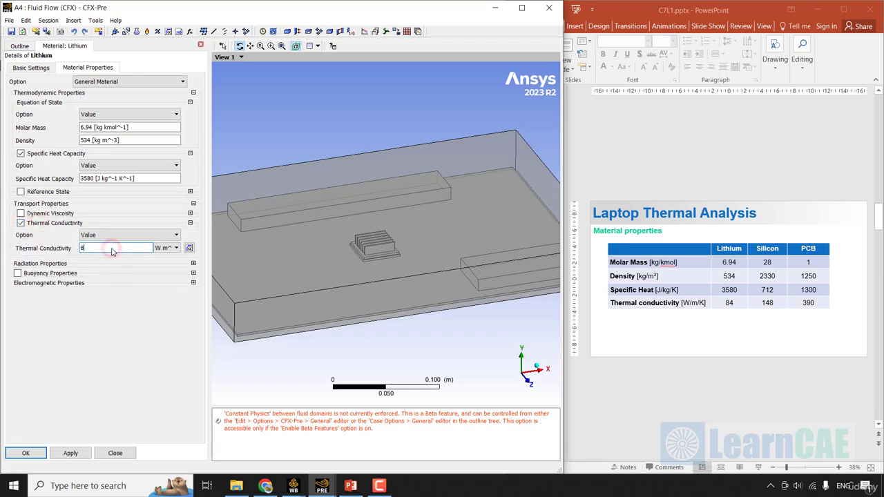
text(4)
click(162, 248)
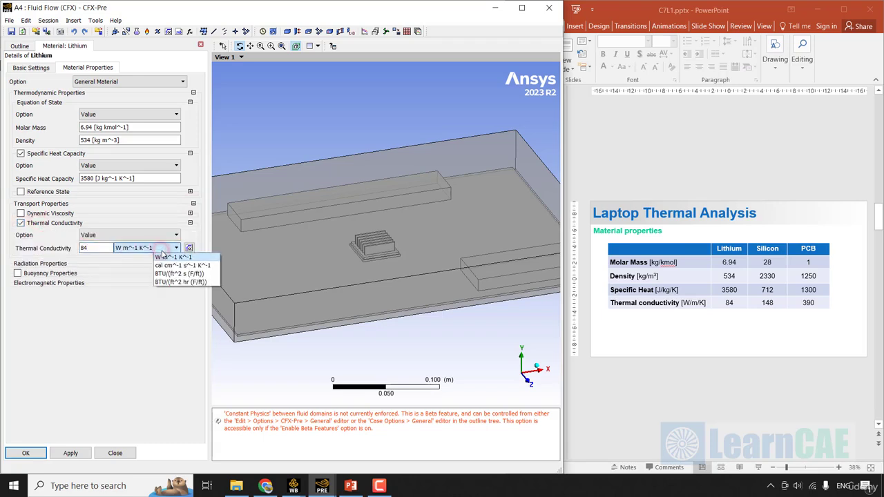
click(118, 339)
click(31, 453)
Insert a new material named Silicon
right_click(66, 215)
click(66, 215)
right_click(66, 214)
mouse_move(124, 218)
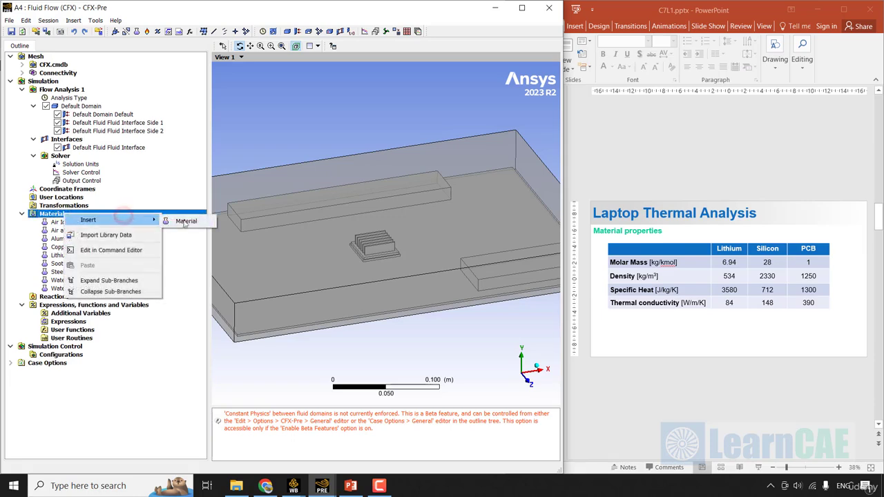
click(186, 221)
text(Silico)
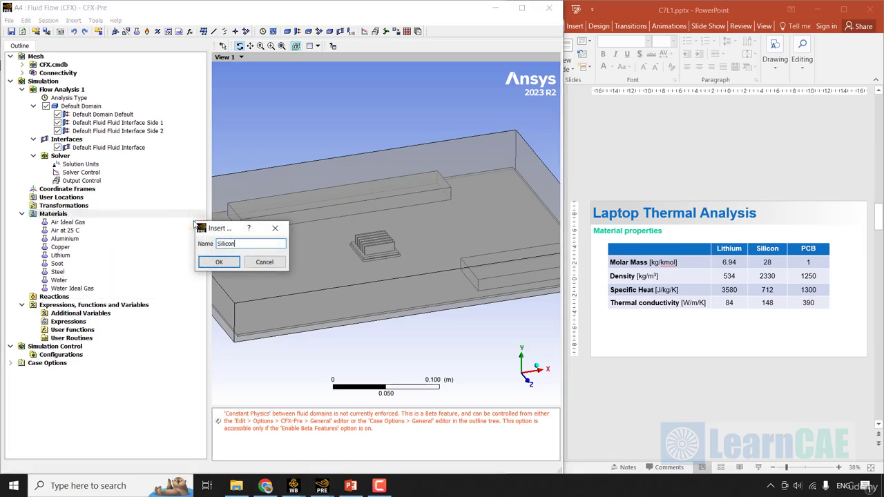
text(n)
key(Return)
Enable the thermodynamic state for Silicon and set it to Solid
click(18, 115)
click(86, 127)
click(91, 152)
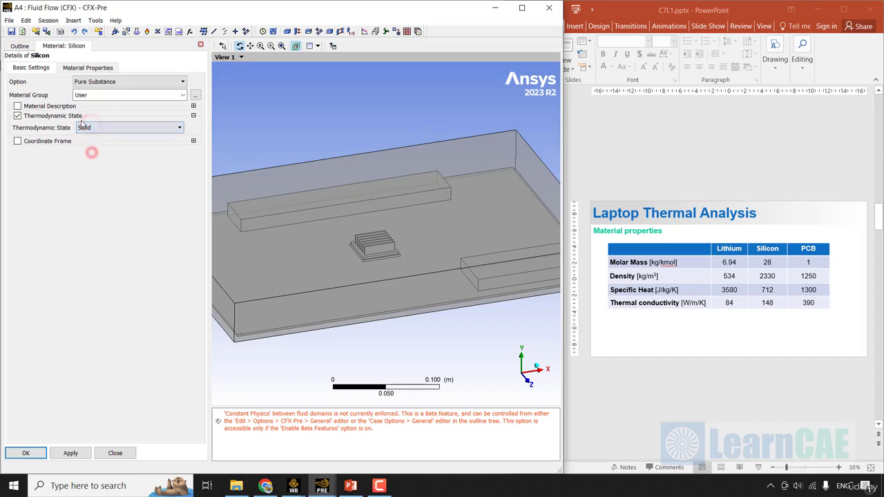
Set Silicon's molar mass to 28 kg kmol^-1 and its density to 2330 kg m^-3
click(66, 68)
click(103, 129)
text(28)
click(91, 141)
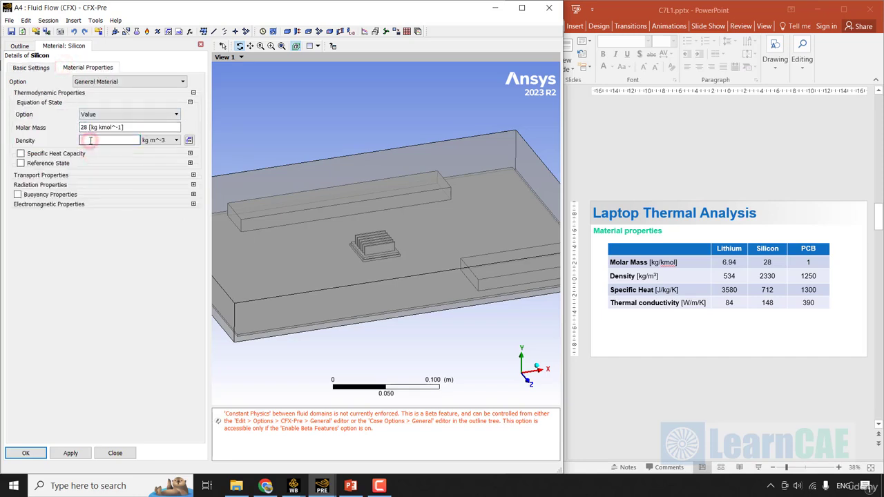
text(2330)
Set Silicon's specific heat capacity to 712 J kg^-1 K^-1 and thermal conductivity to 148 W m^-1 K^-1, saving the material
click(38, 153)
click(95, 179)
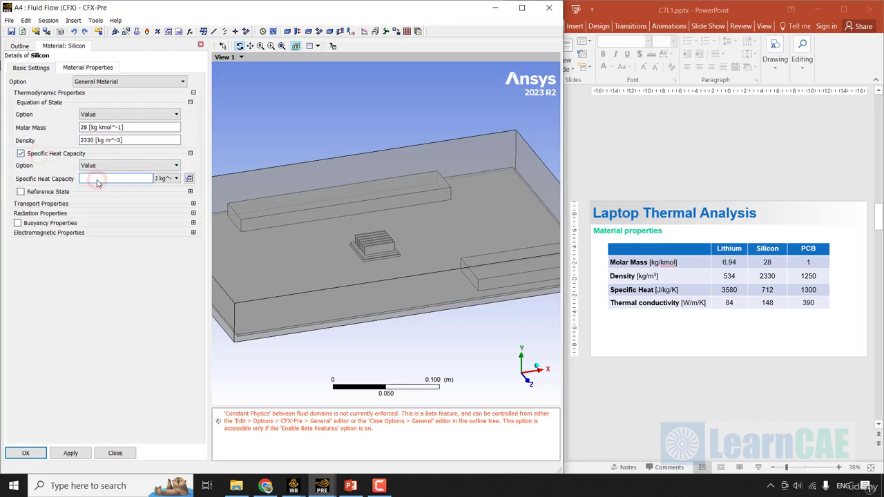
click(194, 203)
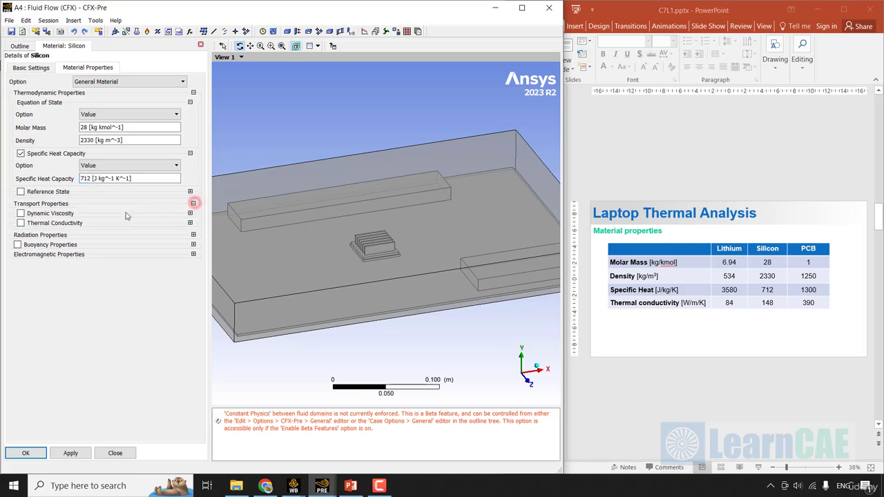
click(55, 223)
click(112, 247)
text(148 [W m^-1 K^-1)
click(26, 453)
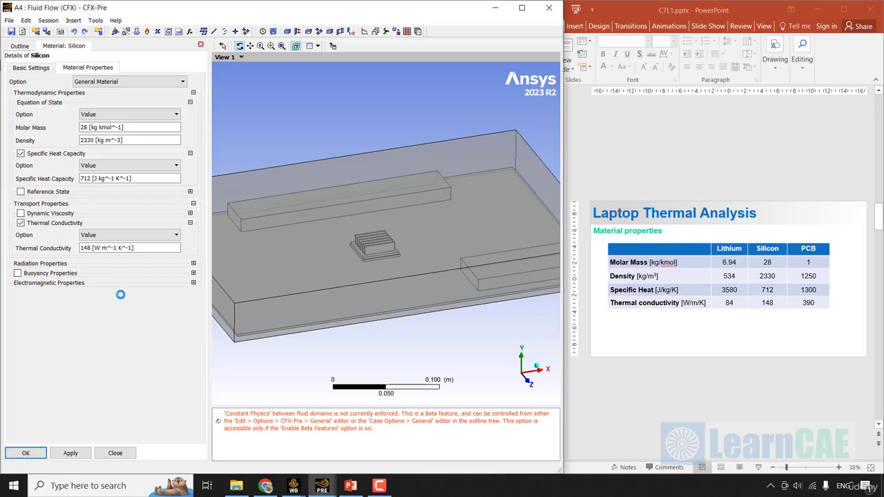
Insert a new material named PCB Material and set its thermodynamic state to Solid
right_click(83, 214)
mouse_move(127, 220)
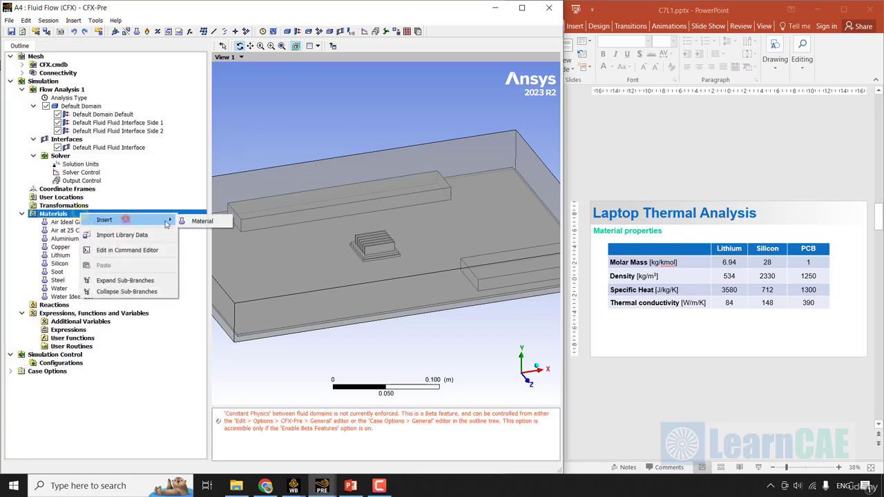
click(205, 221)
text(PCB Material)
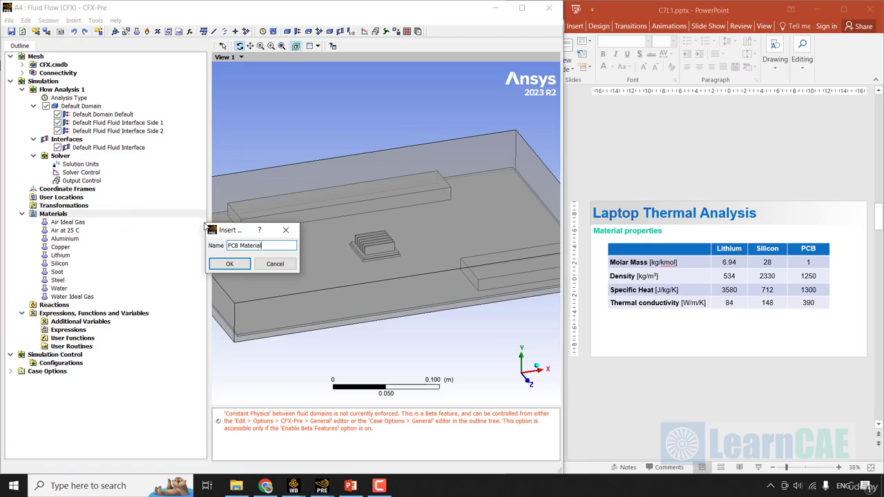
key(Return)
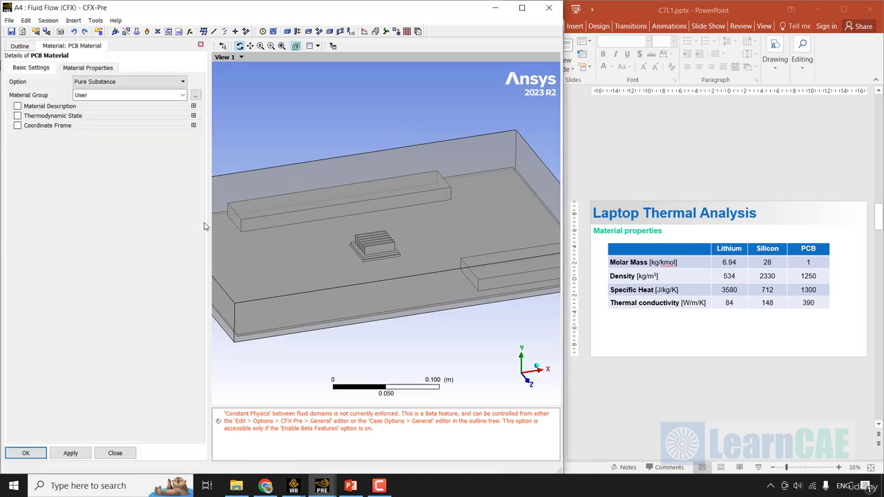
click(33, 116)
click(109, 128)
click(94, 150)
Set the PCB Material's molar mass to 1 kg kmol^-1 and its density to 1250 kg m^-3
click(85, 69)
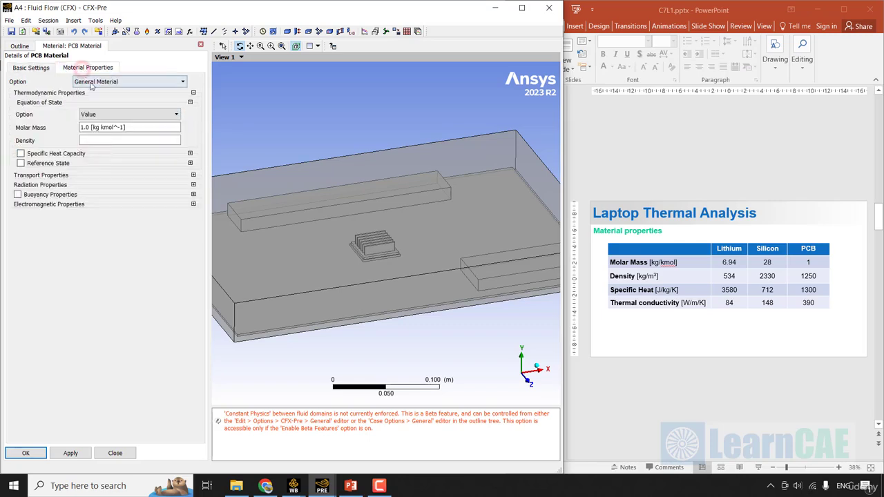
click(118, 129)
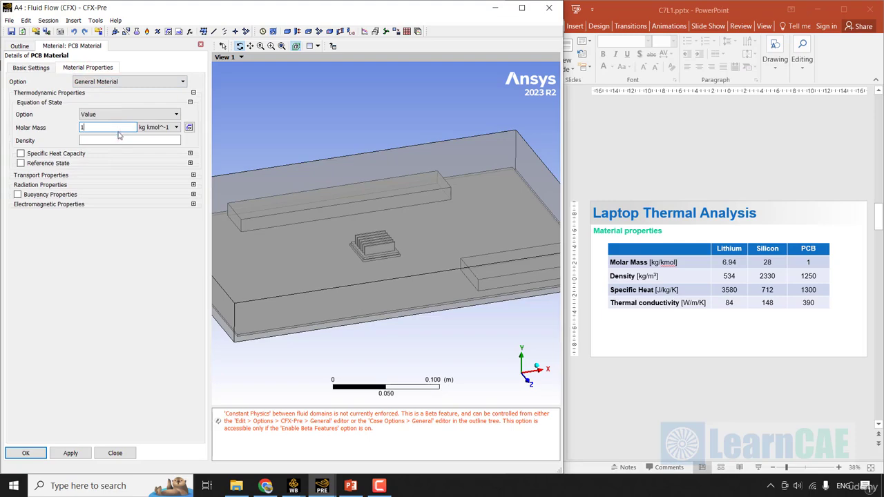
click(115, 142)
text(1250)
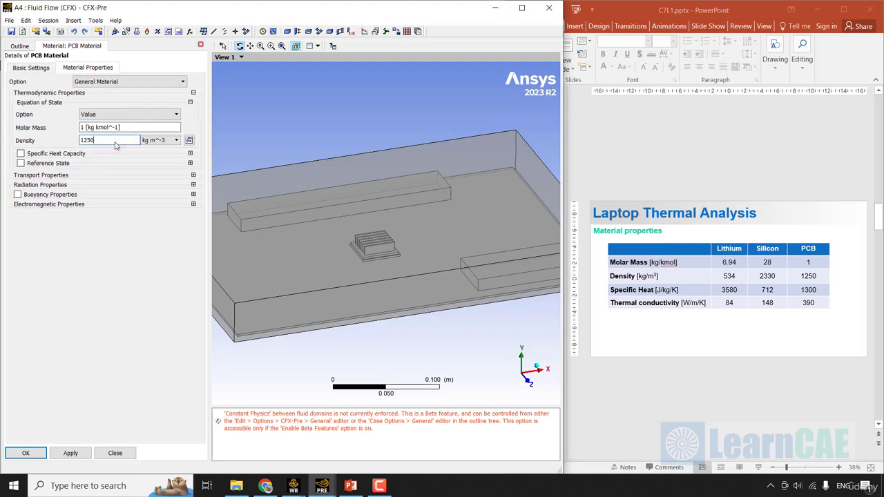
Set the PCB Material's specific heat capacity to 1300 J kg^-1 K^-1 and thermal conductivity to 390 W m^-1 K^-1, saving the material
click(67, 154)
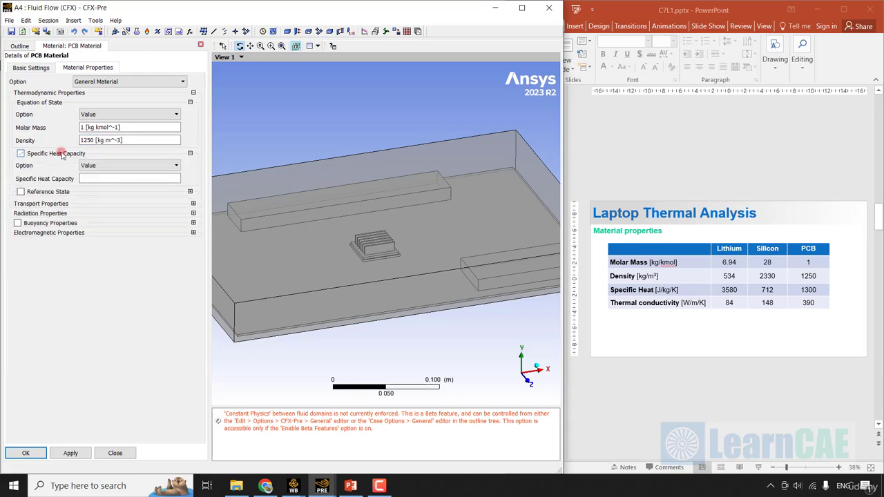
click(108, 181)
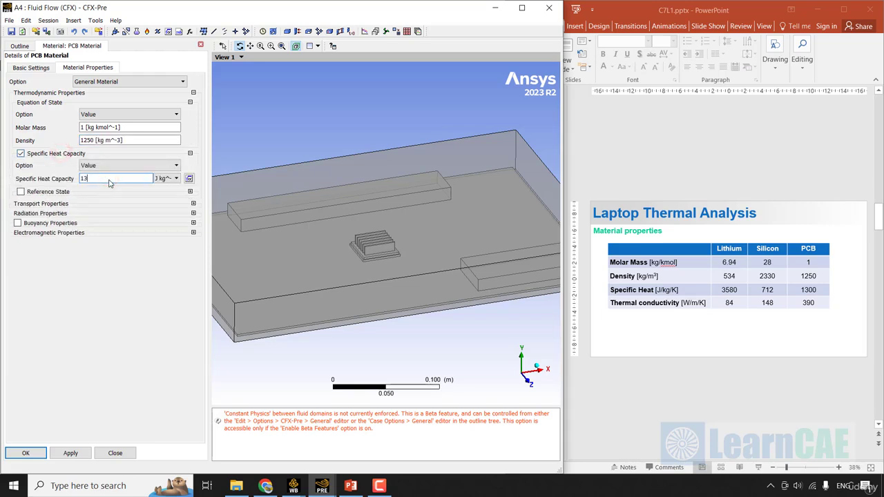
click(193, 203)
click(49, 224)
click(107, 250)
text(390 [W m^-1 K^-1)
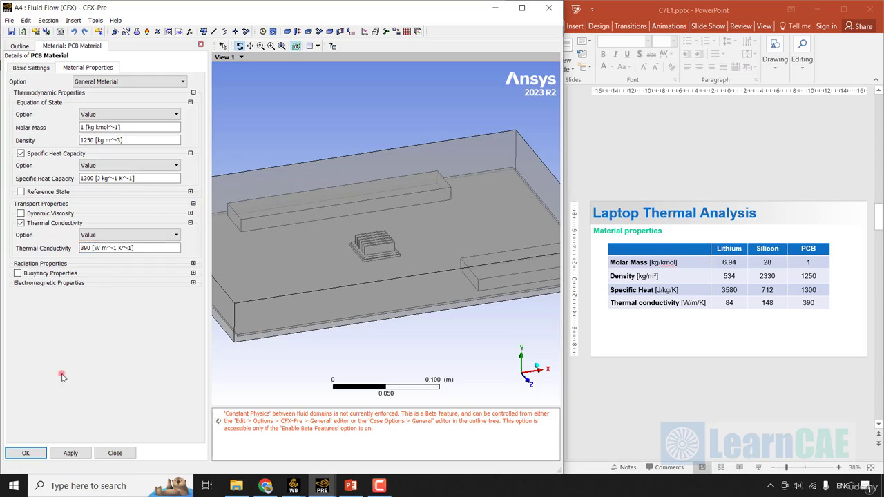
click(28, 453)
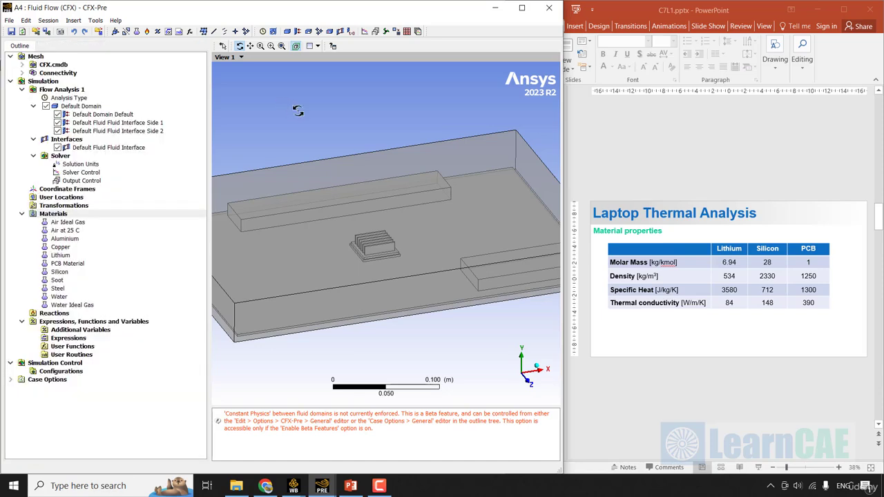
Maximize the CFX-Pre window, narrow the outline area, and insert a domain named Air Domain under Flow Analysis 1
click(522, 14)
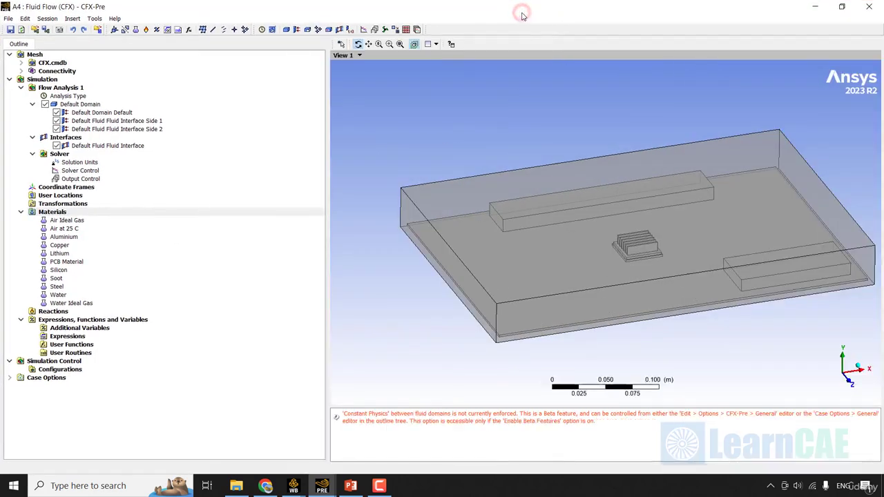
drag(327, 122, 171, 123)
right_click(97, 88)
click(158, 99)
click(218, 93)
text(A)
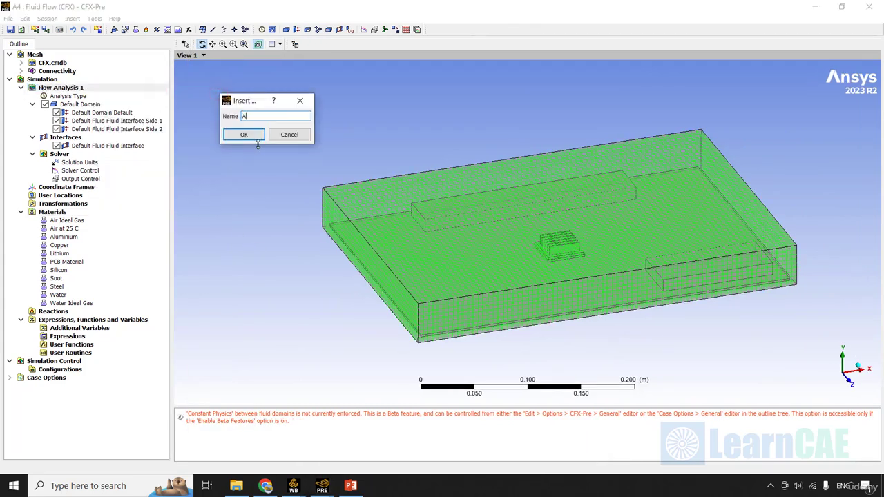
text(ir Domain)
key(Return)
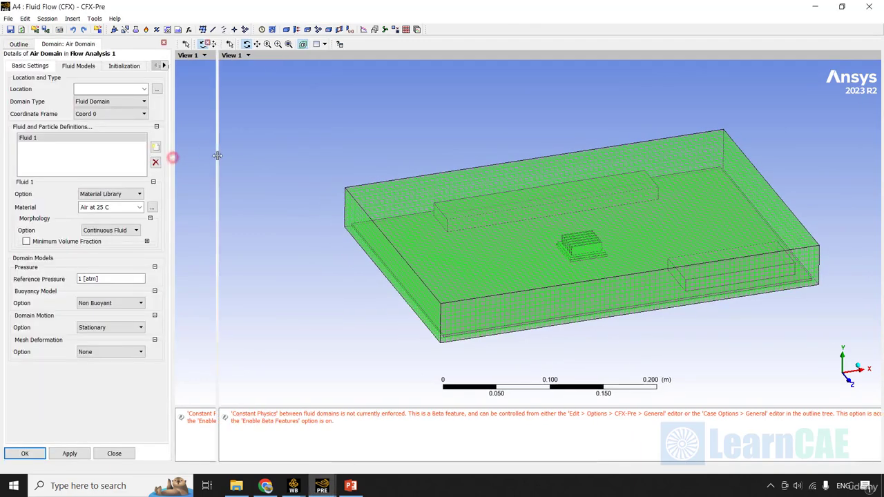
Assign the enclosing air body B274 as the location of the Air Domain
click(156, 89)
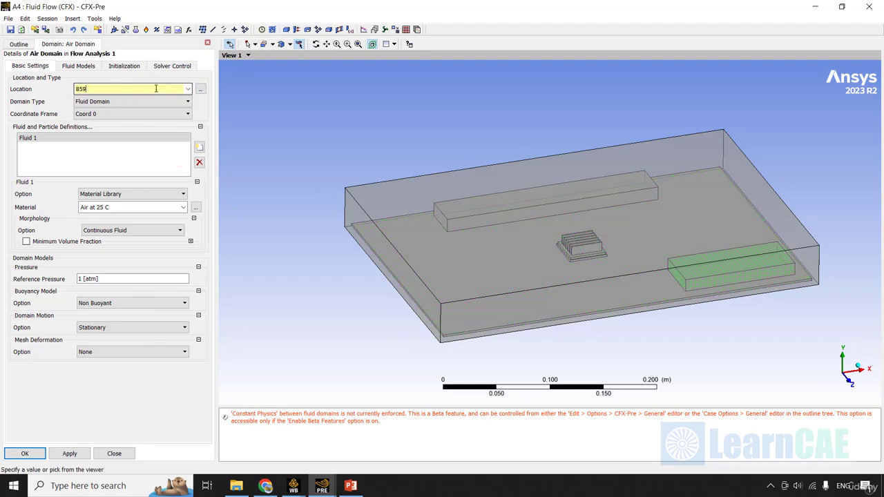
scroll(156, 88, up, 1)
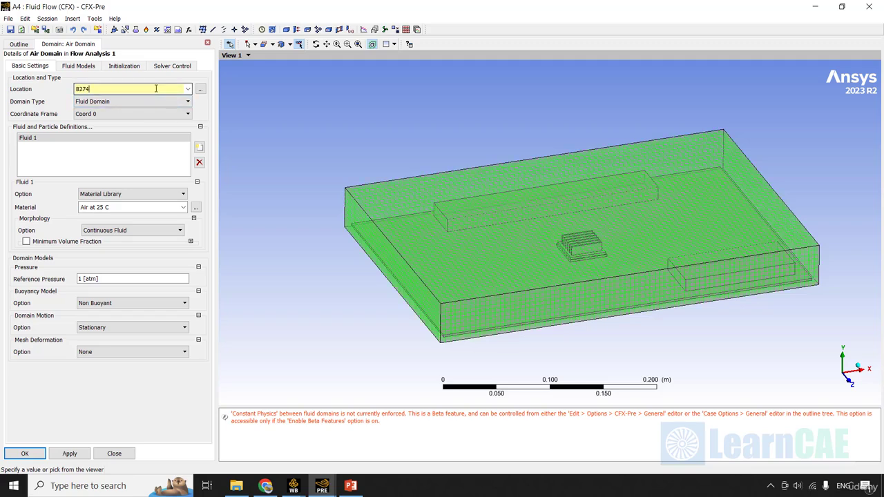
click(42, 106)
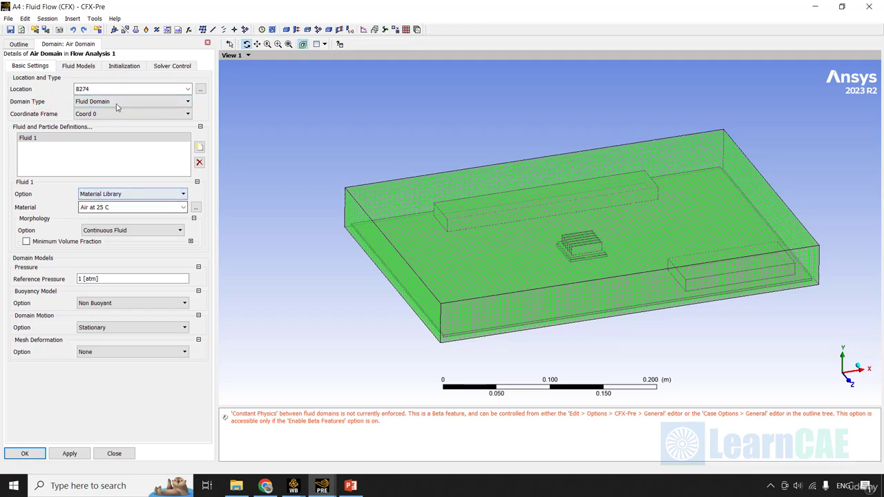
Set the Air Domain's fluid material to Air Ideal Gas and its reference pressure to 0
click(183, 207)
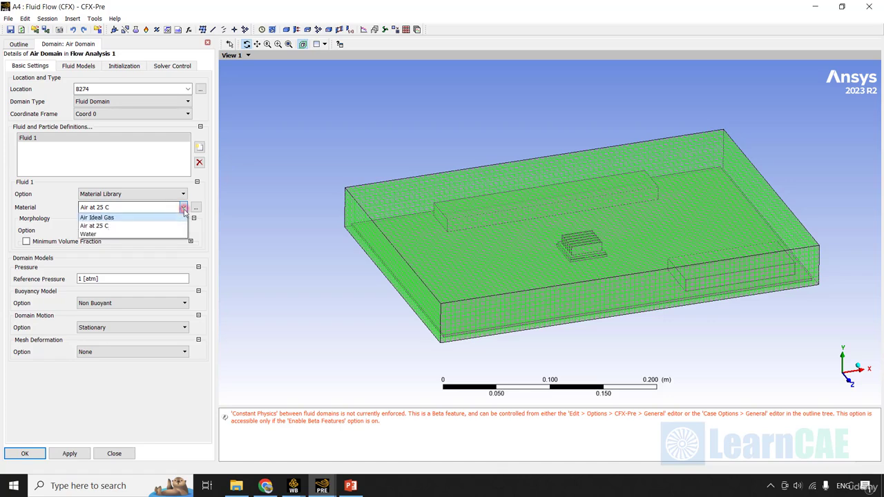
click(126, 220)
click(125, 278)
text(0)
click(145, 432)
Set the Air Domain's heat transfer option to Thermal Energy and save the domain
click(78, 66)
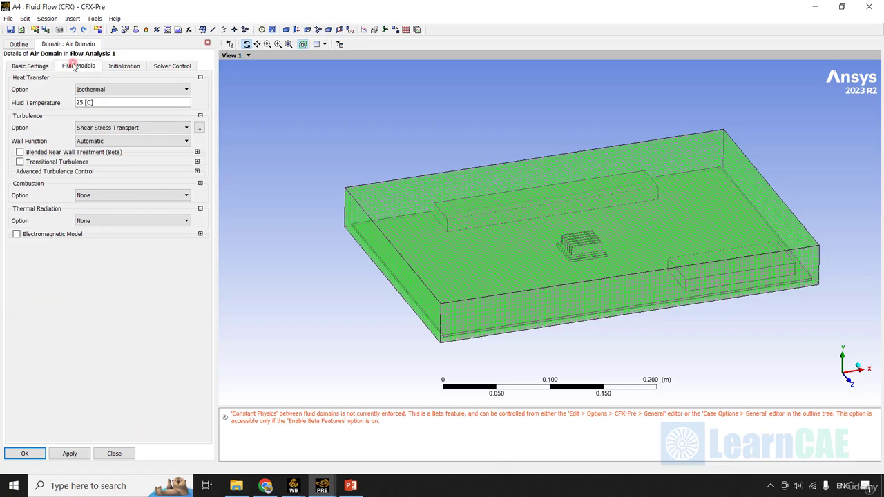
click(113, 91)
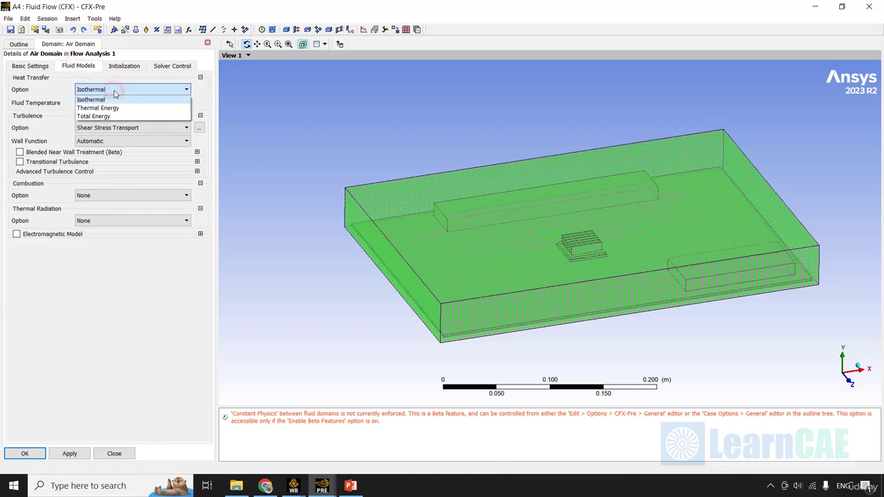
click(98, 109)
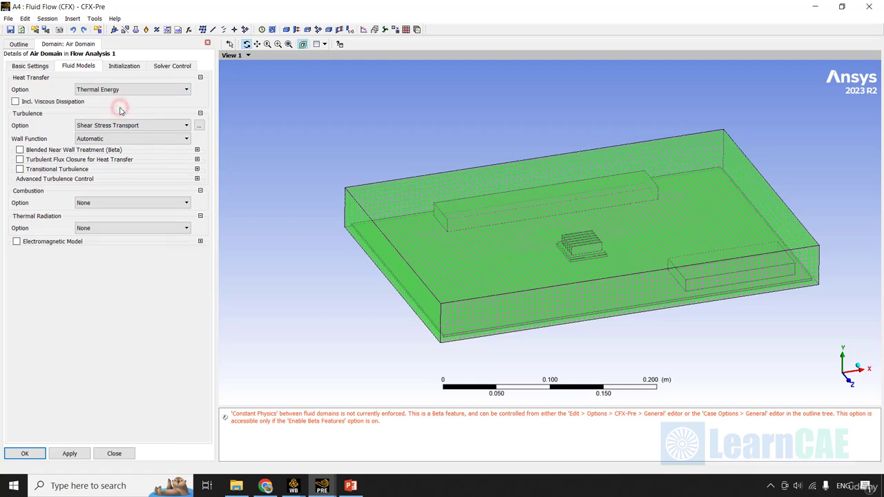
click(24, 455)
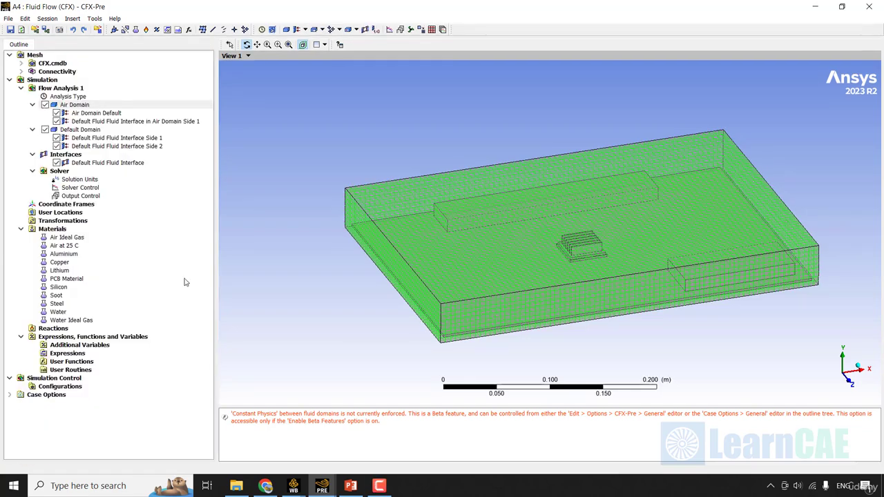
Insert a domain named Battery under Flow Analysis 1 and assign the long battery body B32 as its location
right_click(78, 90)
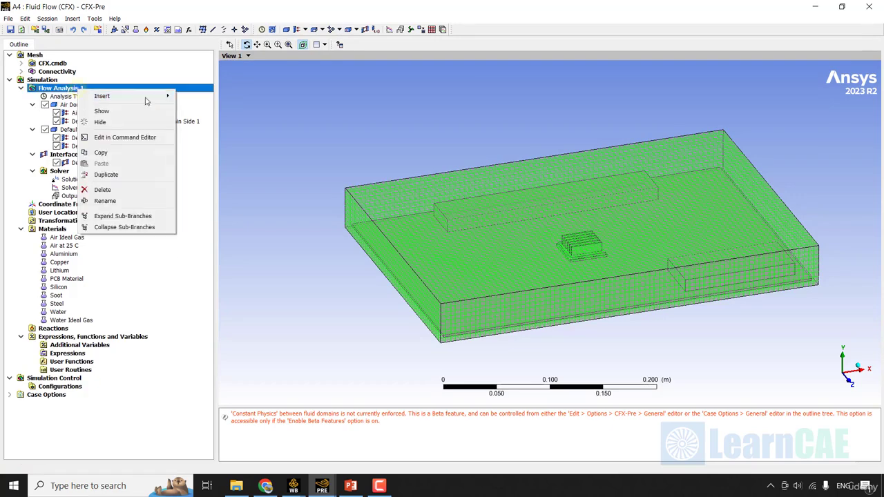
click(144, 95)
click(201, 96)
text(Battery)
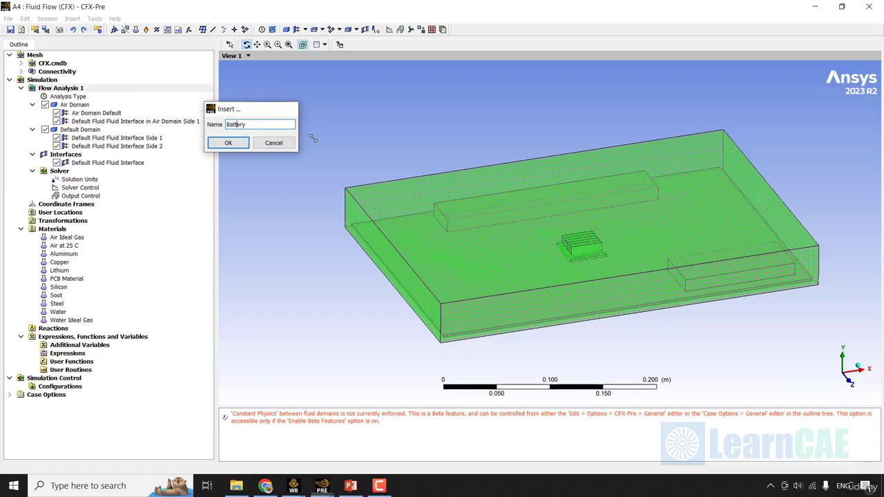
key(Return)
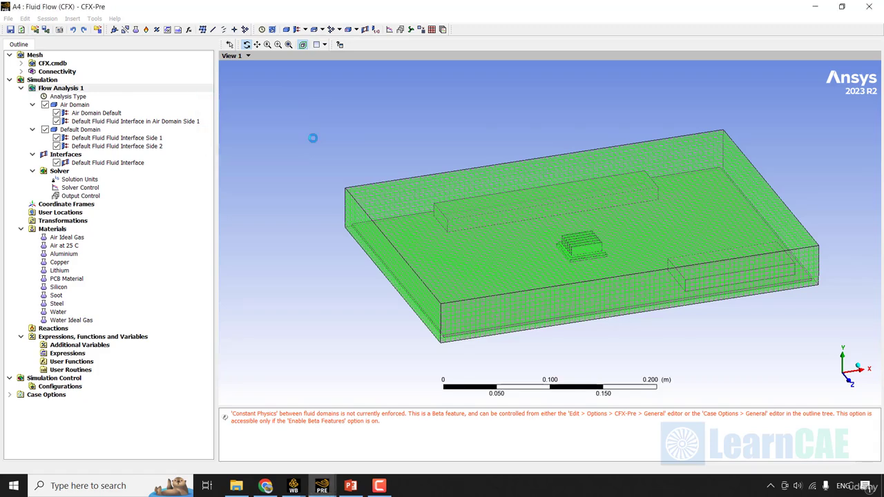
click(142, 89)
click(92, 88)
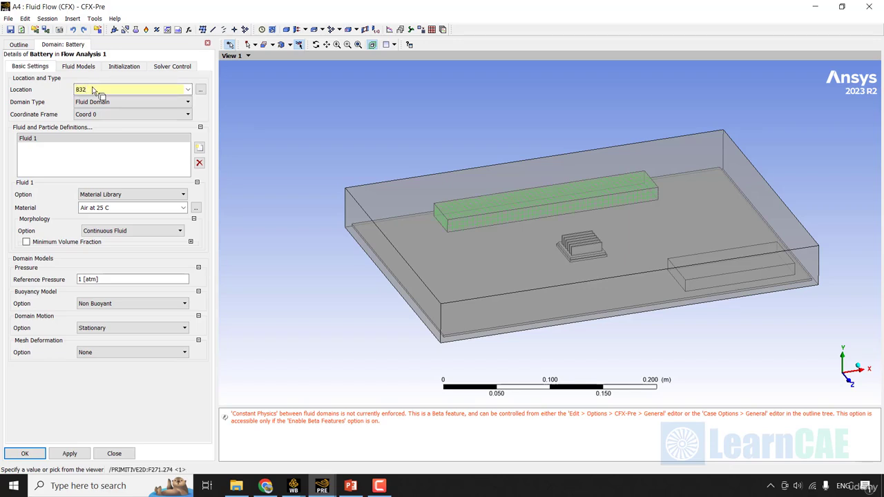
Make the Battery a Solid Domain with Lithium as its material, check its heat transfer model, and save the domain
click(101, 102)
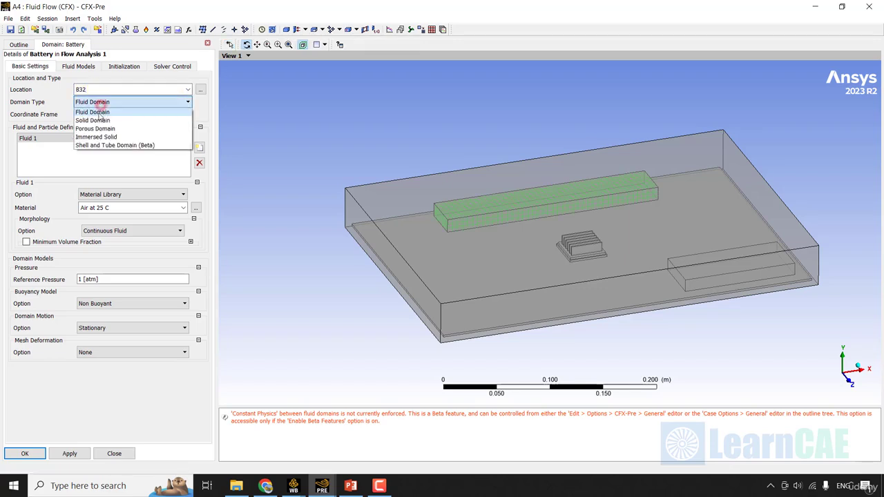
click(96, 118)
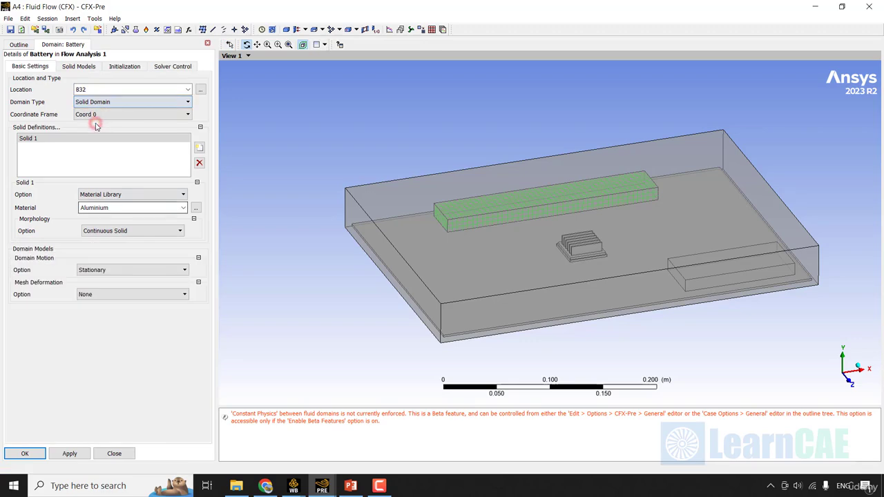
click(183, 207)
click(112, 234)
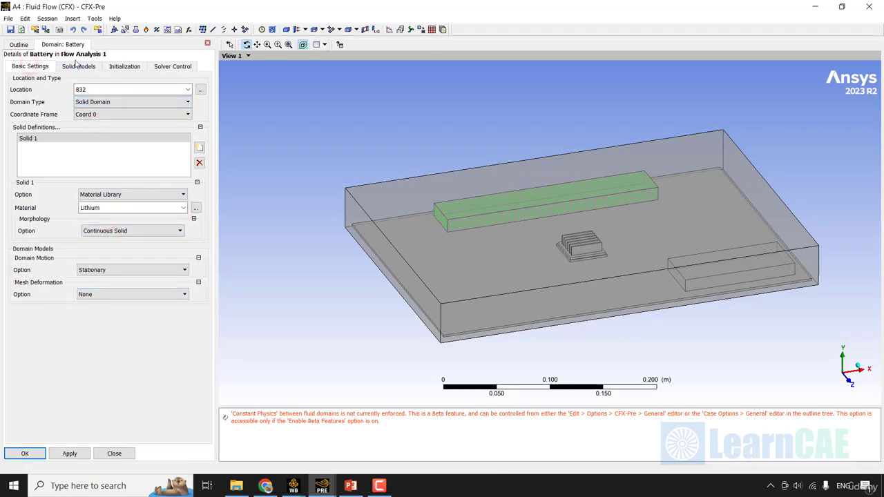
click(76, 67)
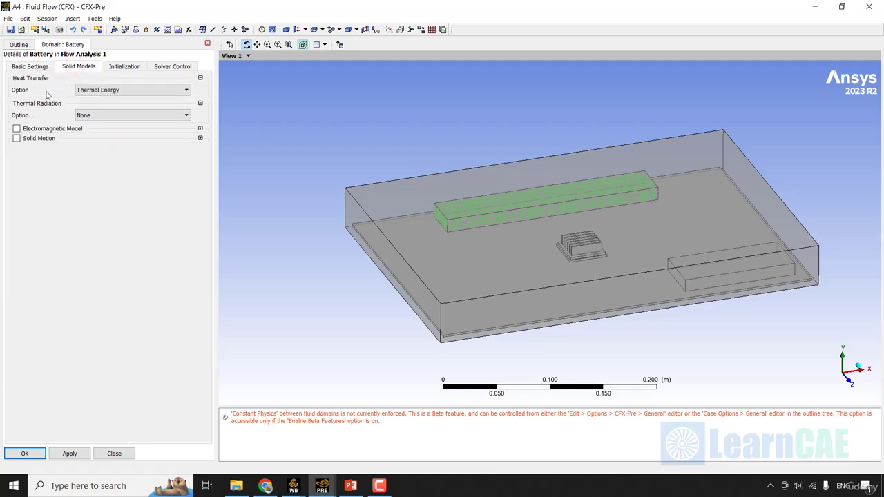
click(26, 454)
Insert a domain named CPU under Flow Analysis 1 and assign the plate body B389 beneath the fins as its location
right_click(74, 89)
mouse_move(126, 93)
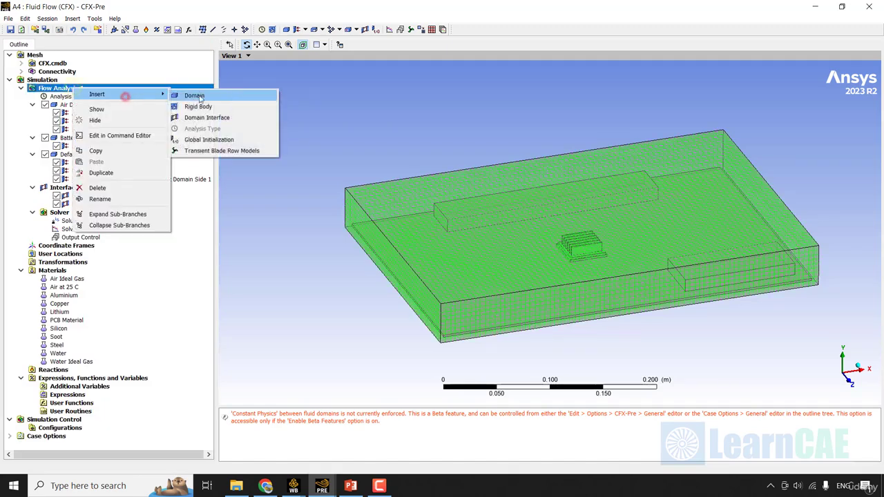
click(238, 92)
text(CF)
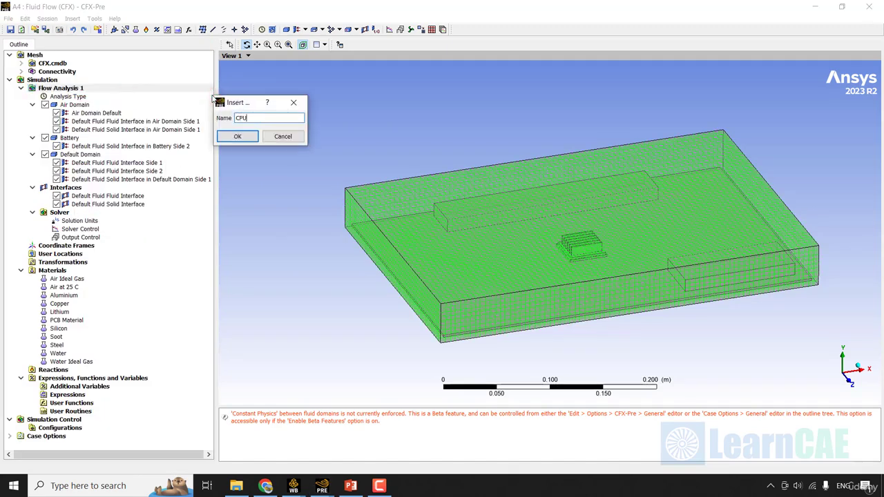
key(Return)
click(101, 89)
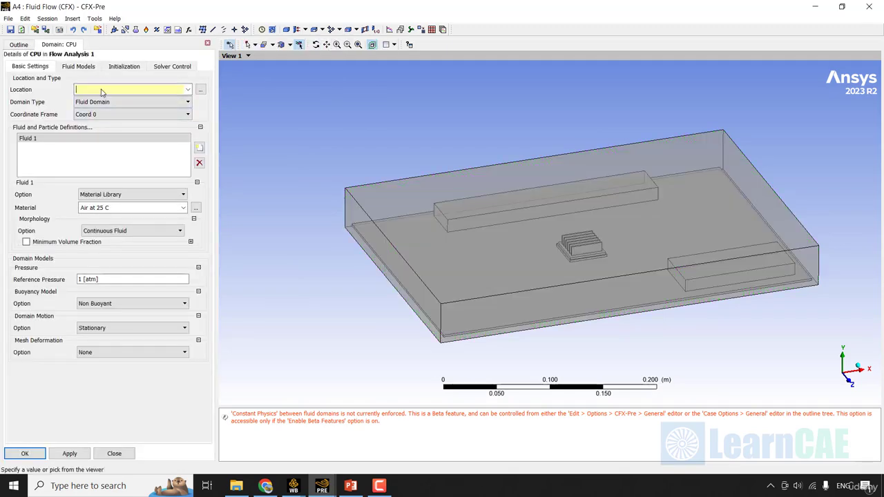
key(Return)
Make the CPU a Solid Domain with Silicon as its material and save the domain
click(105, 101)
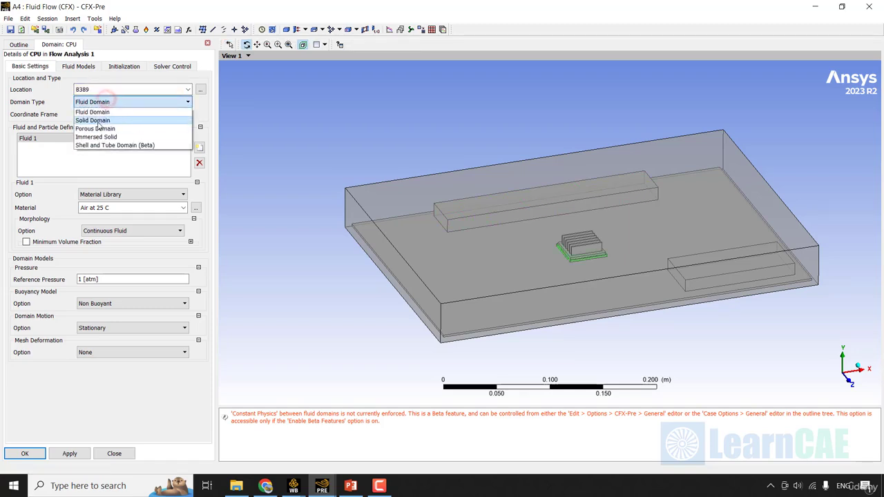
click(92, 120)
click(183, 207)
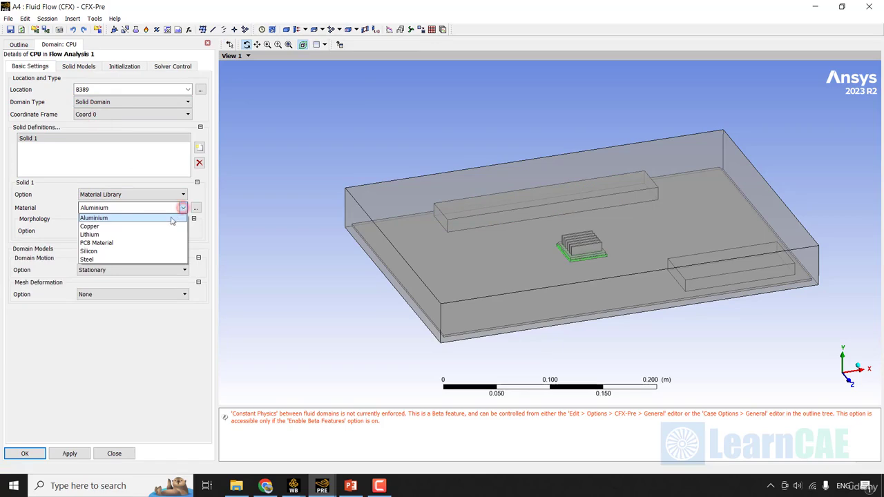
click(130, 251)
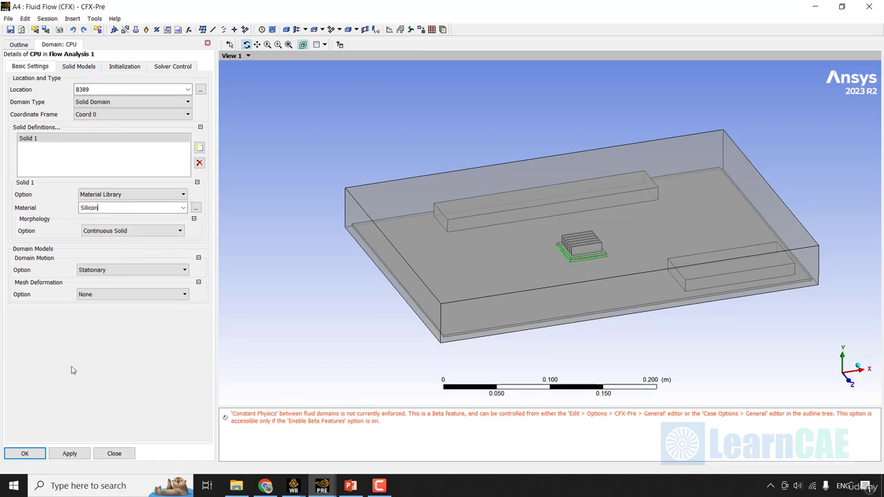
click(25, 454)
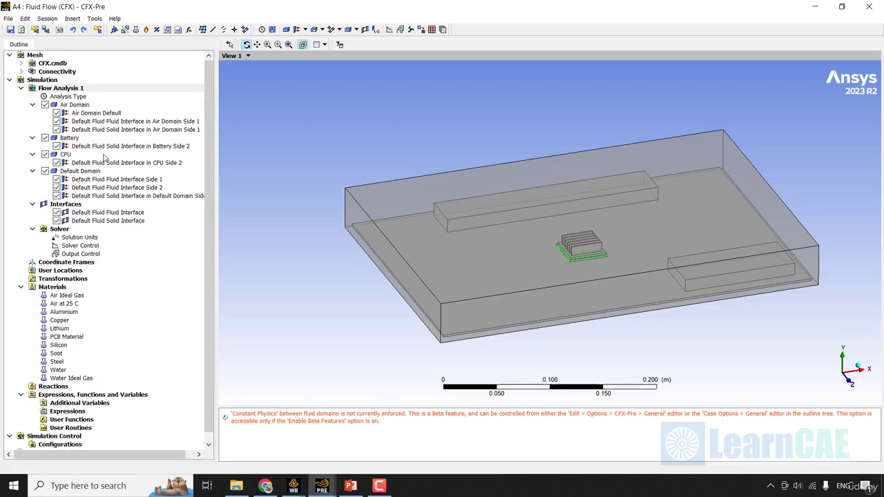
Insert a domain named PCB under Flow Analysis 1 and assign the board body B431 as its location
right_click(85, 88)
click(141, 95)
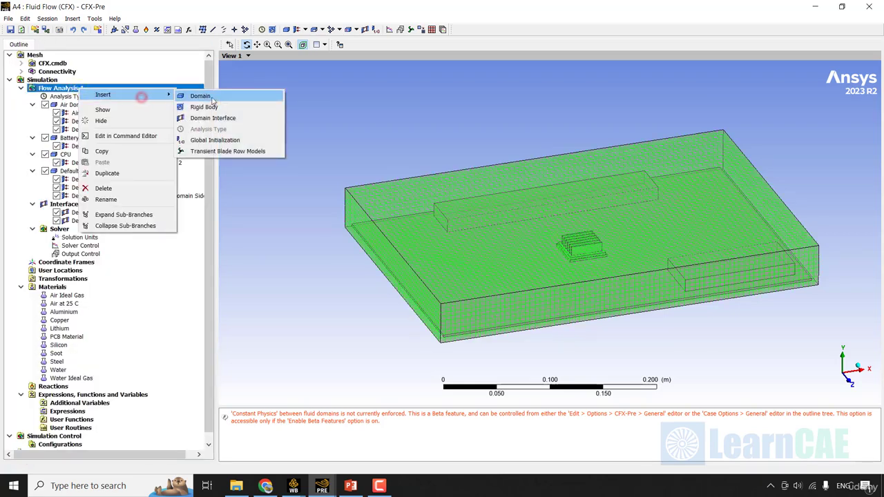
click(202, 95)
text(PCB)
key(Return)
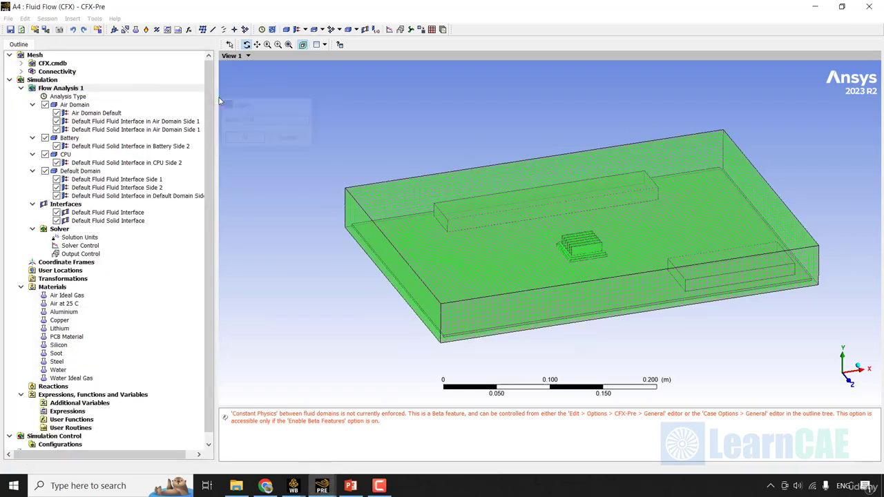
click(127, 89)
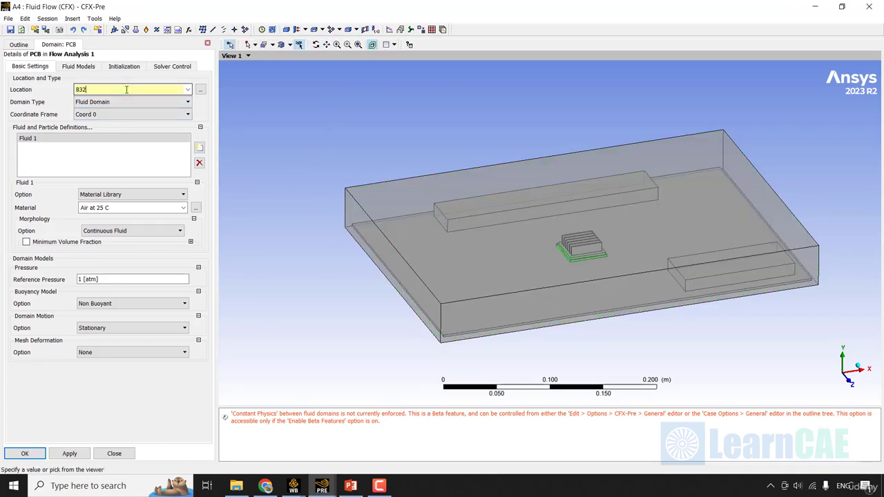
Make the PCB a Solid Domain with PCB Material as its material, check its solid models, and save the domain
click(111, 102)
click(108, 121)
click(113, 194)
click(149, 201)
click(183, 207)
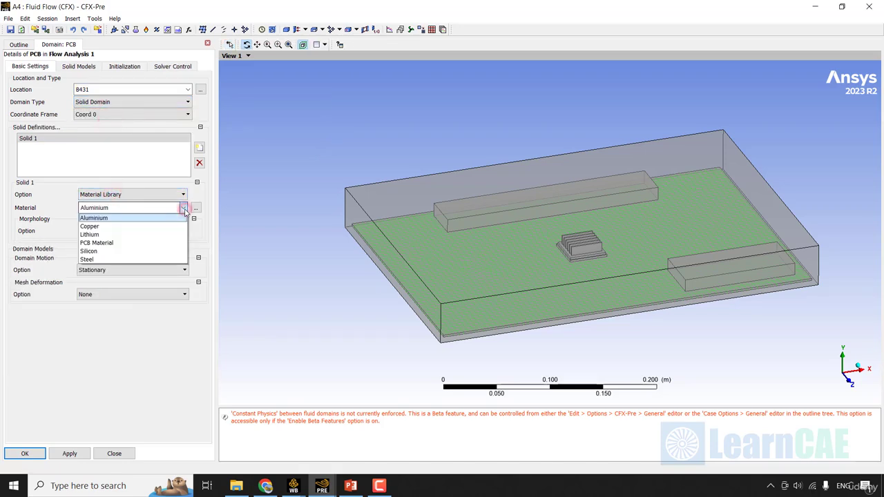
click(103, 243)
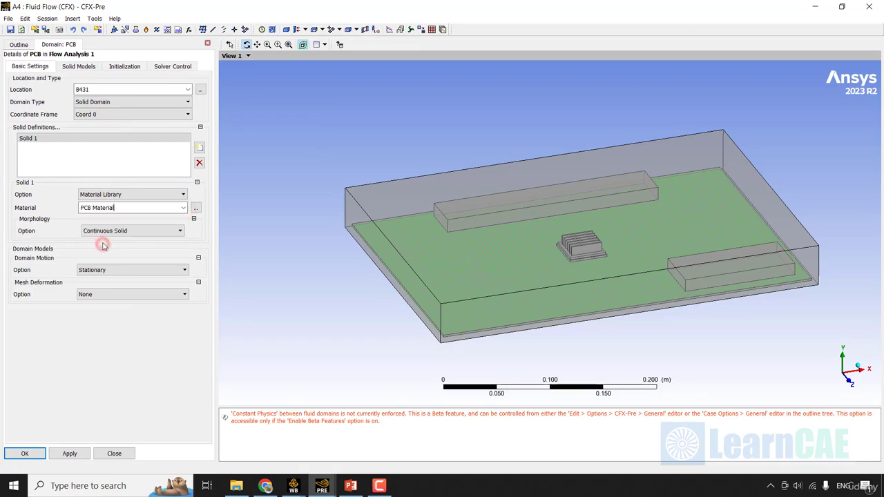
click(78, 67)
click(30, 66)
click(24, 454)
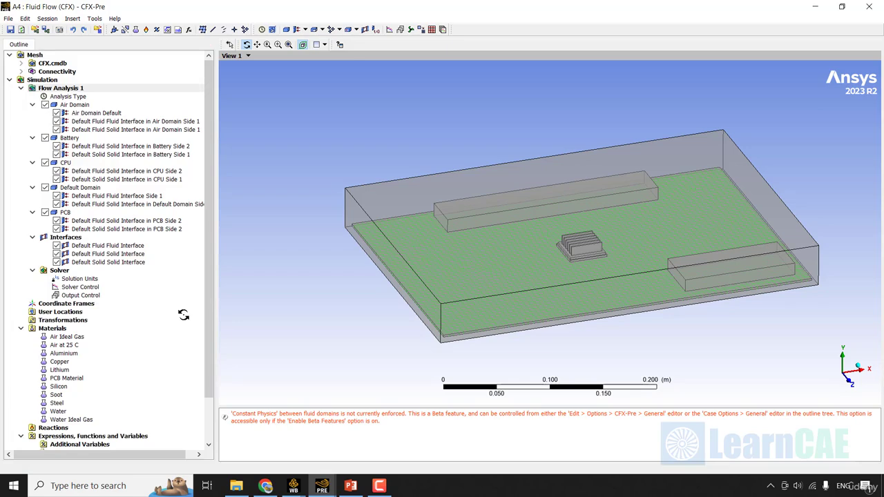
Insert a domain named Fins under Flow Analysis 1 and assign the heat sink body B572 as its location
right_click(139, 90)
mouse_move(141, 92)
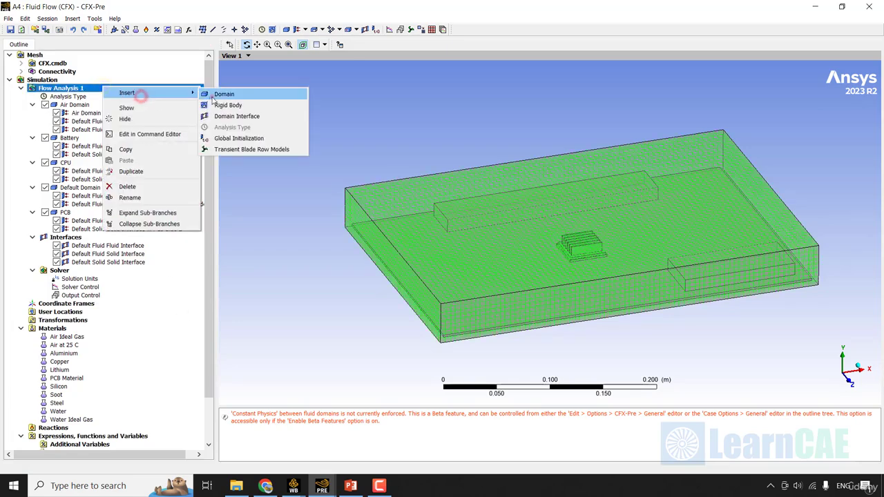
click(214, 94)
text(F)
key(Return)
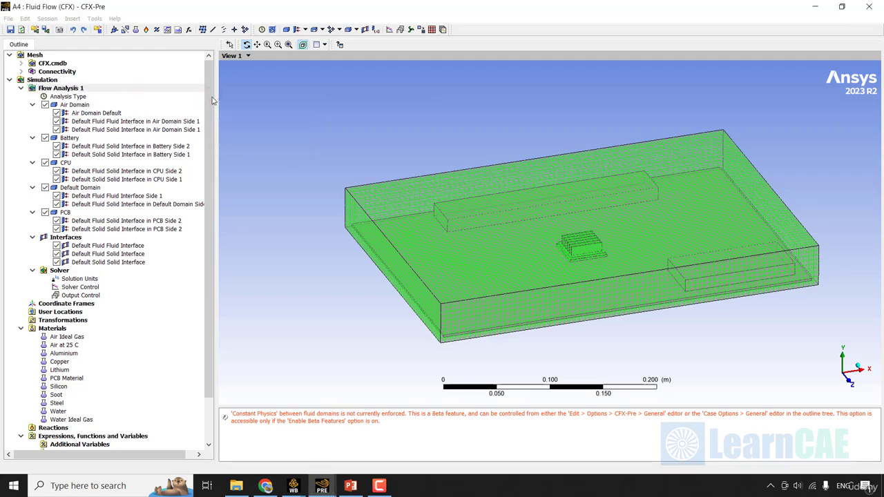
click(105, 90)
text(B32)
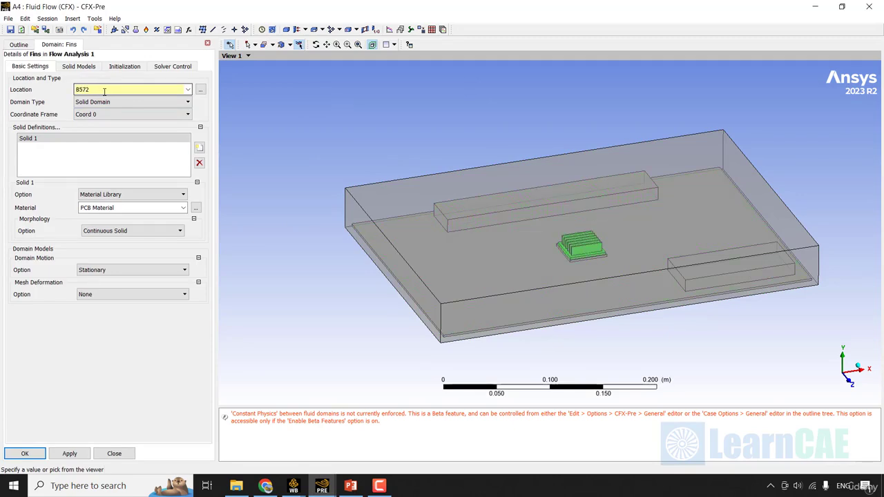
Set the Fins domain's material to Aluminium, check its solid models, and save the domain
click(184, 208)
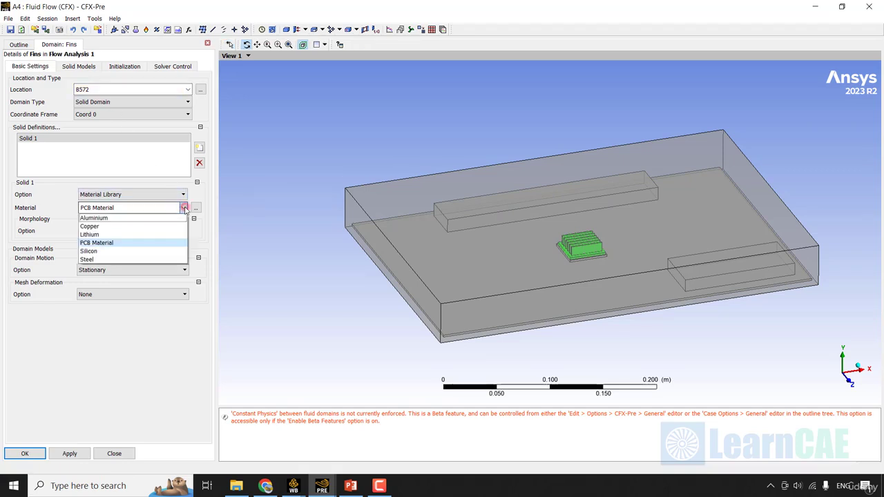
click(103, 218)
click(81, 66)
click(36, 65)
click(35, 453)
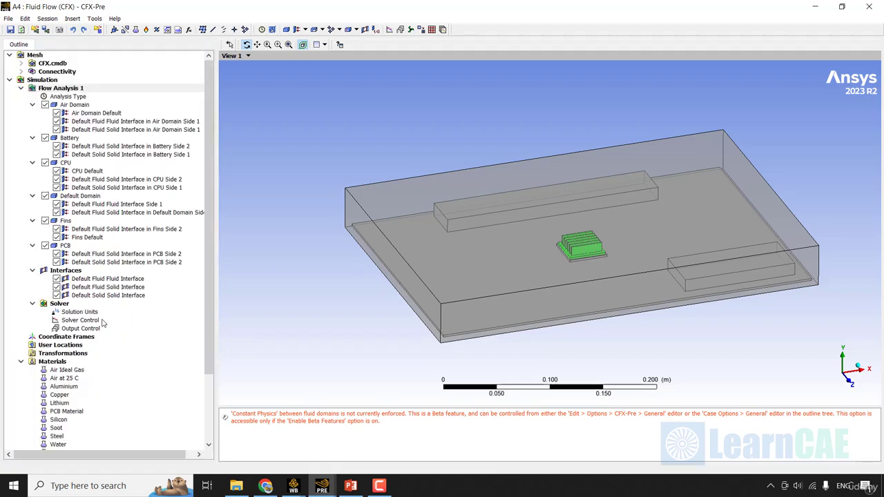
Insert a domain named Component under Flow Analysis 1 and assign the remaining block body B59 as its location
right_click(110, 89)
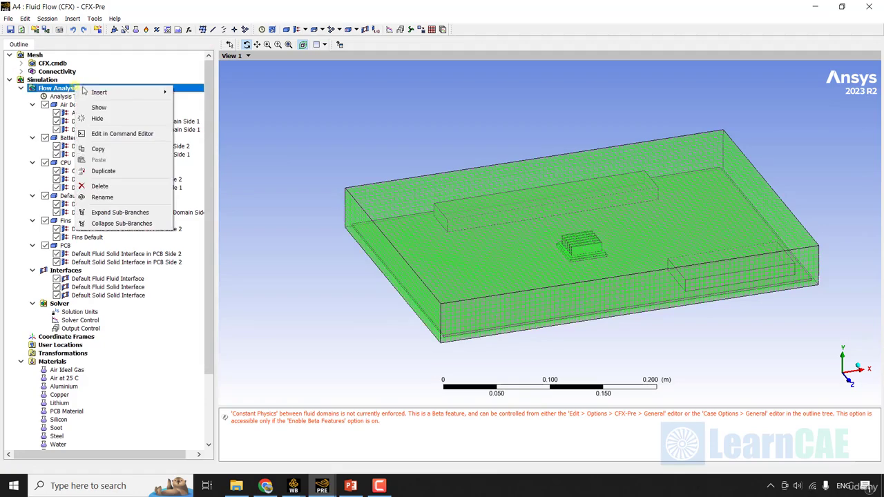
mouse_move(183, 90)
click(234, 92)
text(Co)
key(Return)
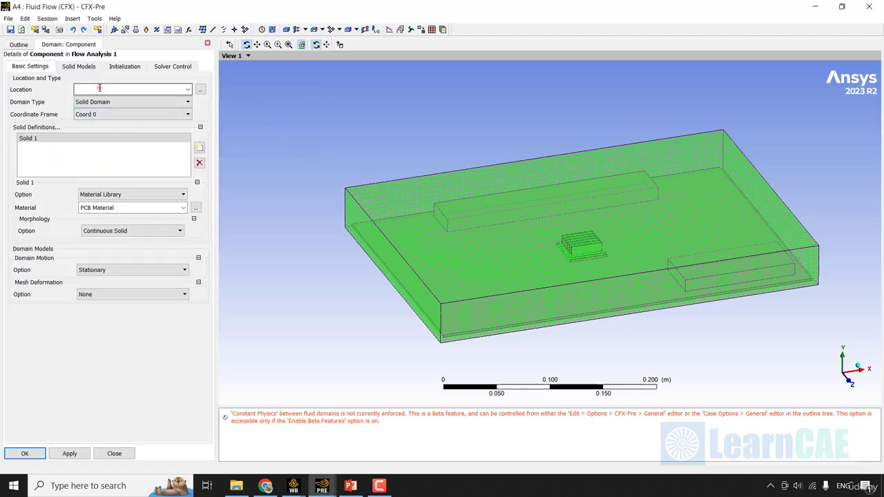
click(99, 89)
text(B389)
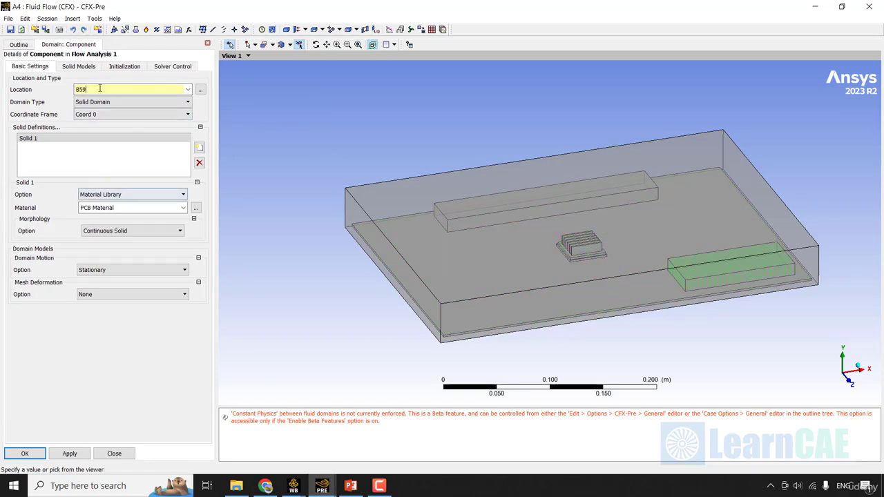
Set the Component domain's material to Aluminium, check its solid models, and save the domain
click(183, 208)
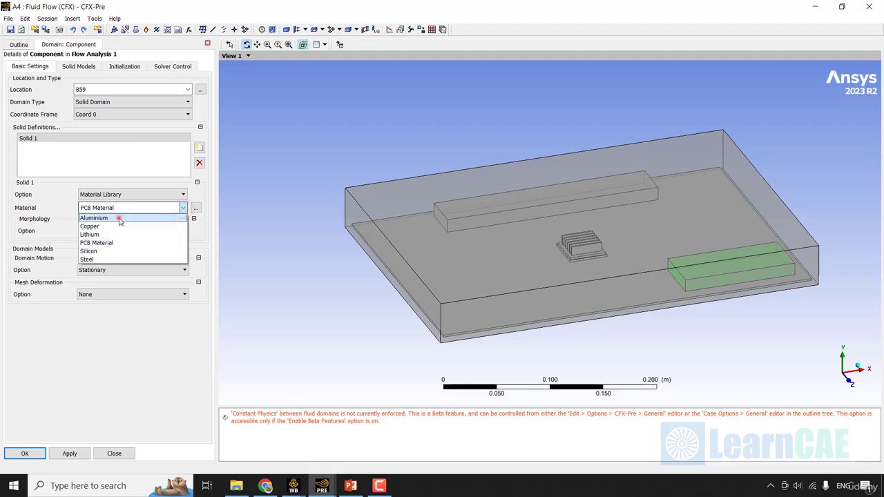
click(118, 218)
click(78, 69)
click(32, 67)
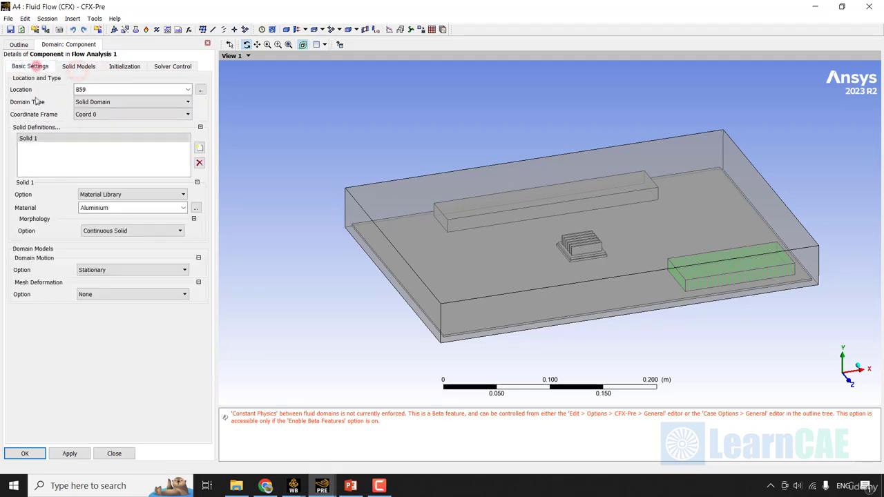
click(25, 454)
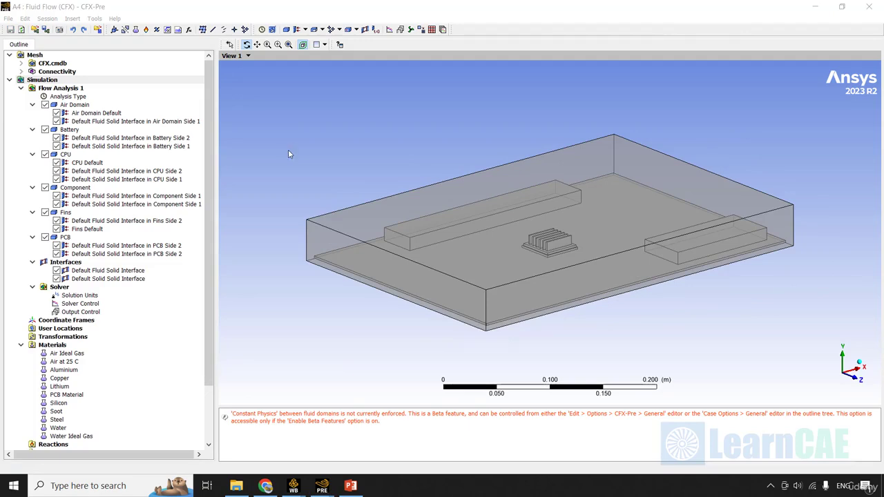
Highlight the PCB, Fins, Component and CPU domains one after another to check which body each covers
click(76, 238)
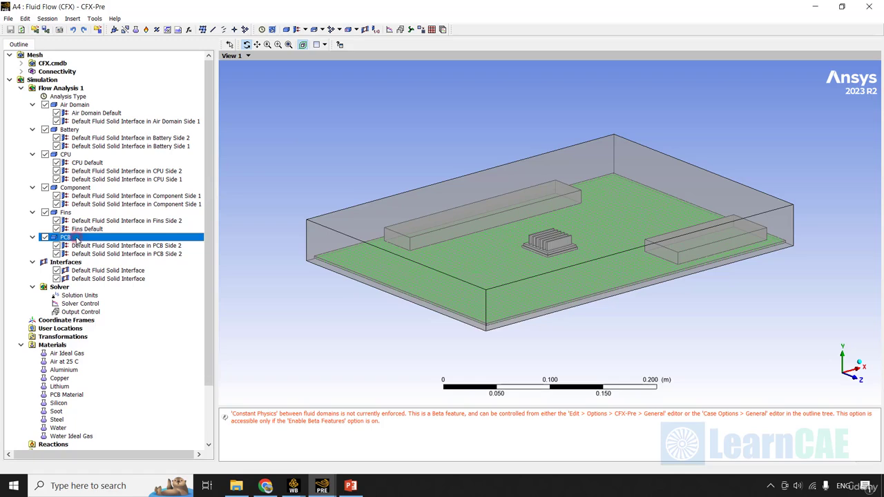
click(76, 213)
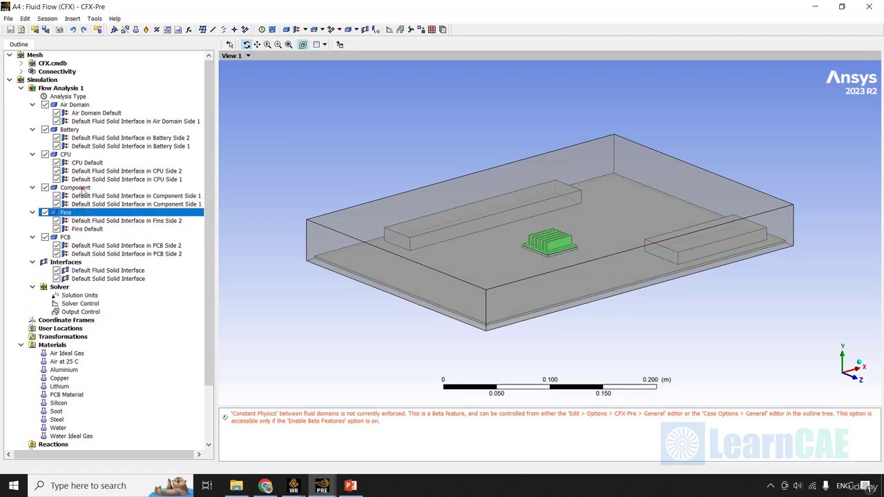
click(80, 189)
click(81, 156)
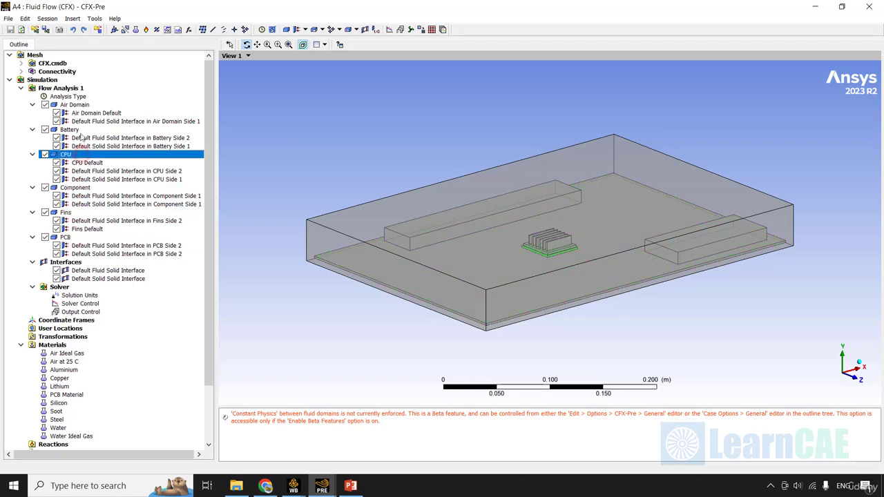
Highlight the Battery domain and the Air Domain to check which body each covers
click(82, 131)
click(83, 105)
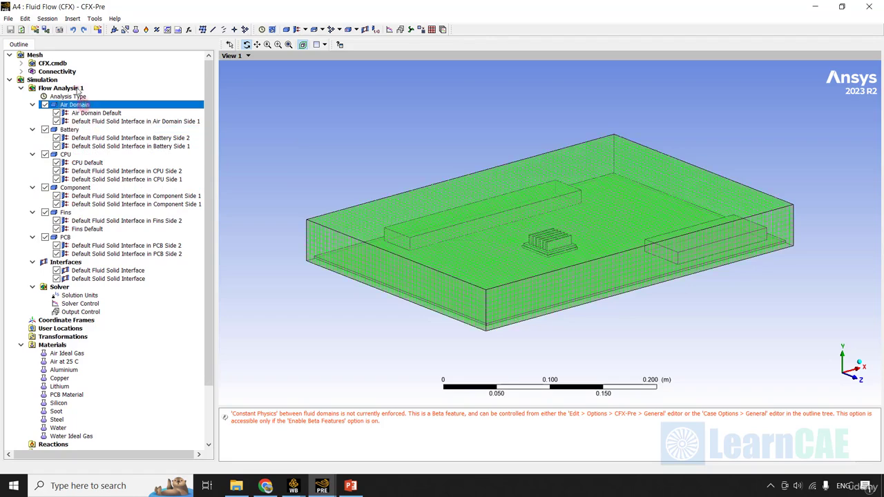
click(73, 88)
click(63, 80)
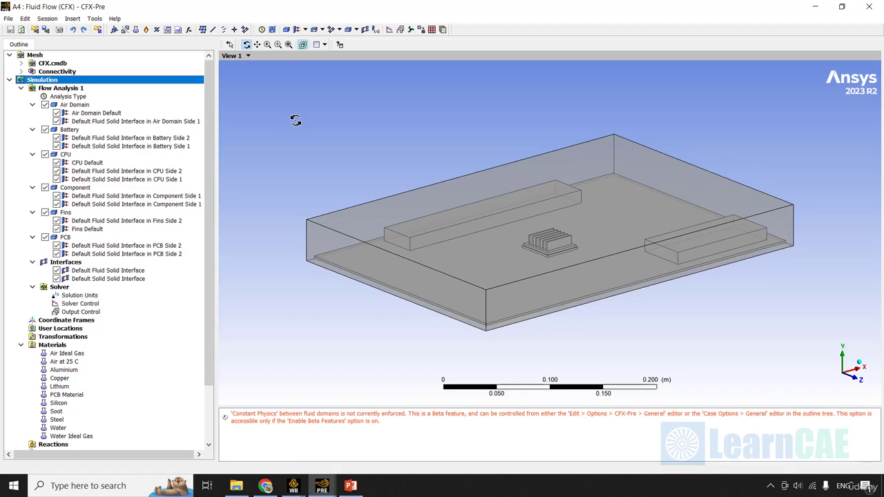
Insert a boundary named Inlet in the Air Domain and check its Inlet location on the model
right_click(92, 105)
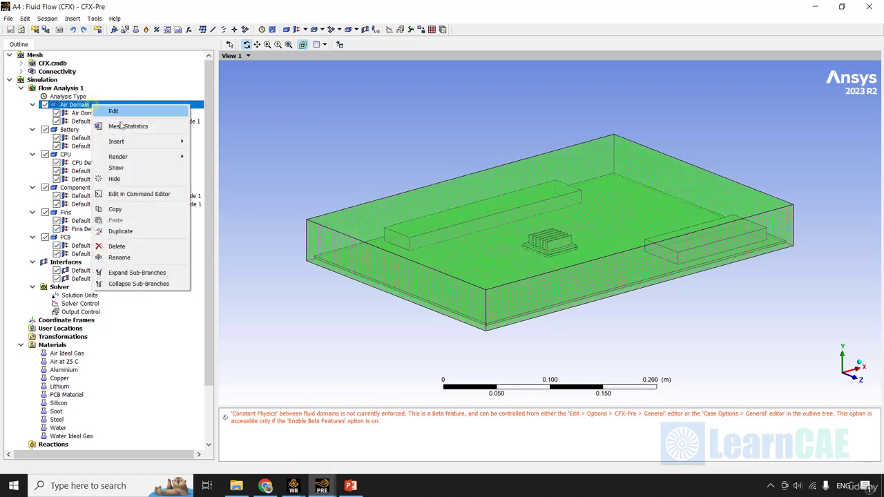
click(156, 142)
click(243, 142)
text(Inlet)
key(Return)
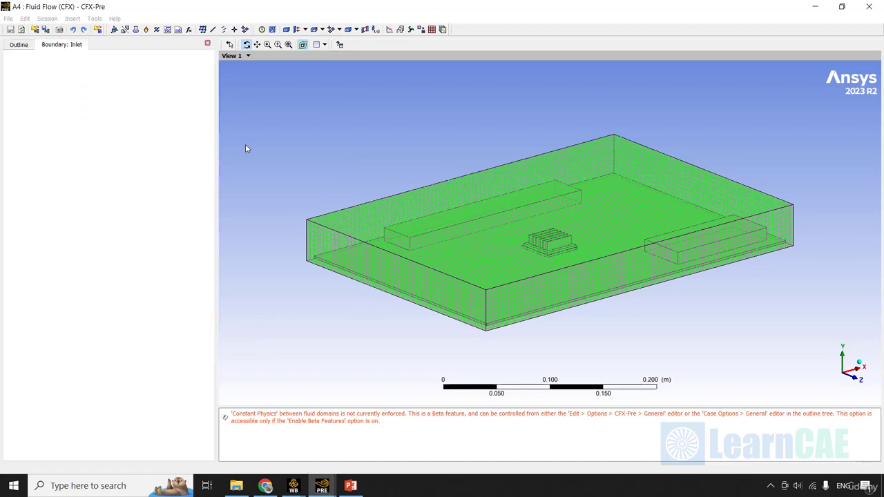
click(90, 95)
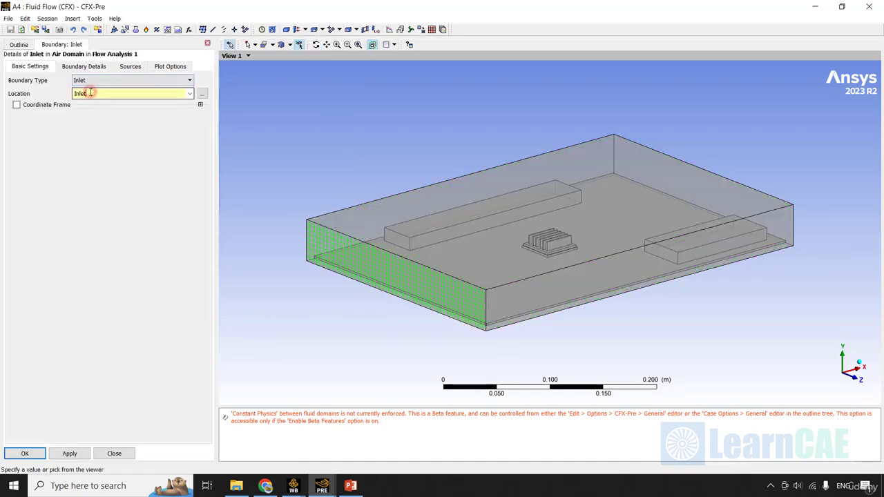
Look up the Case 1 flow conditions in the PowerPoint slides and set the Inlet boundary's normal speed to 5 m s^-1
click(73, 67)
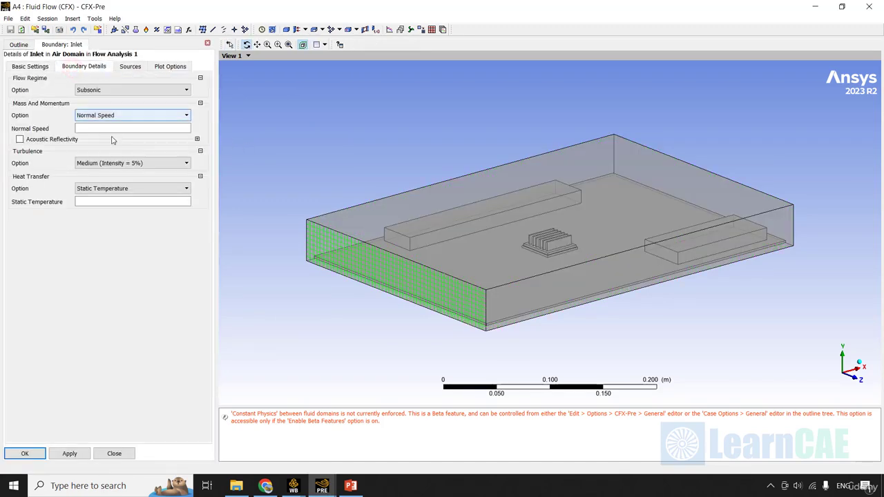
key(alt+Tab)
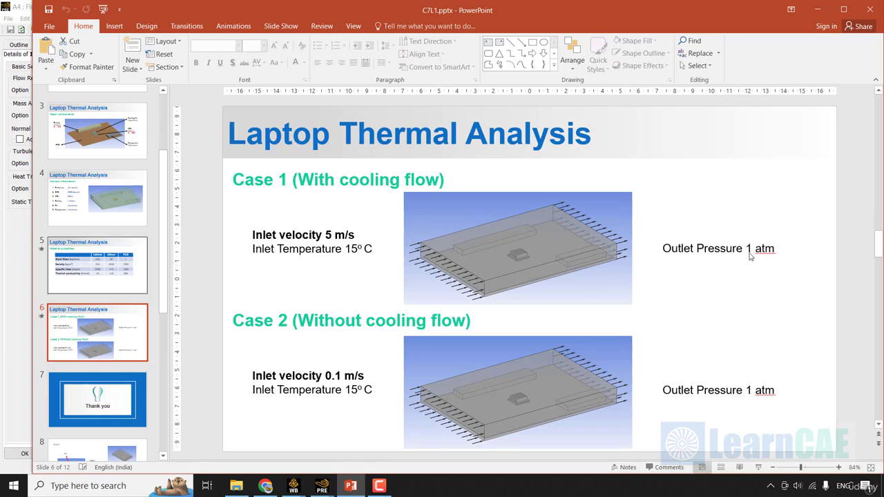
click(10, 261)
click(92, 130)
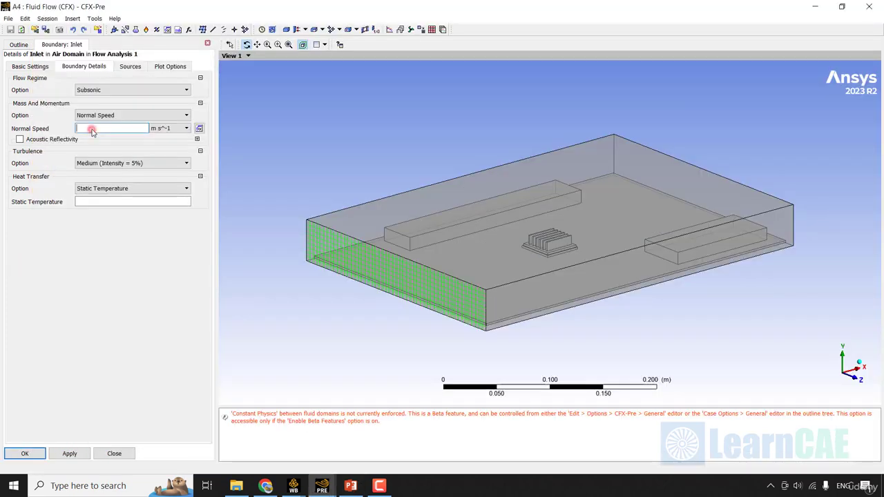
text(5)
click(102, 340)
Set the Inlet boundary's static temperature to 15 and save the boundary
click(102, 188)
click(102, 204)
click(109, 203)
text(15)
click(129, 328)
click(25, 453)
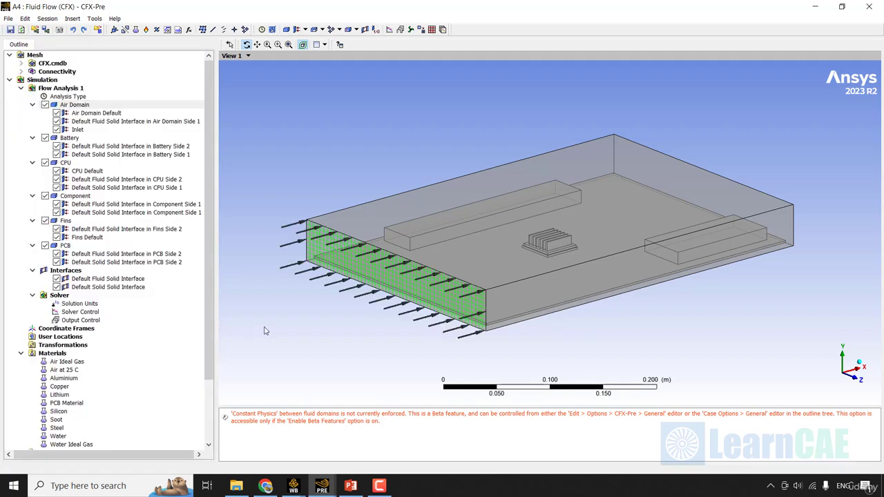
Insert a boundary named Outlet in the Air Domain and check its Outlet location on the model
right_click(83, 107)
mouse_move(111, 138)
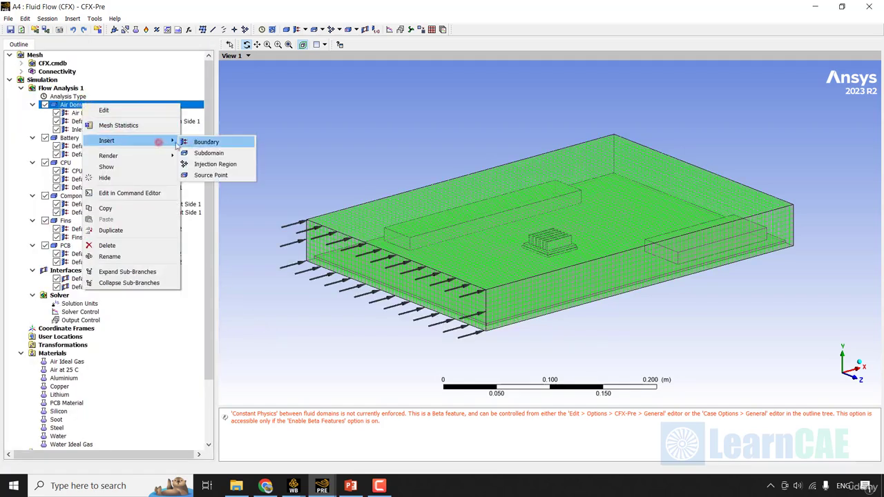
click(197, 139)
text(Outlet)
key(Return)
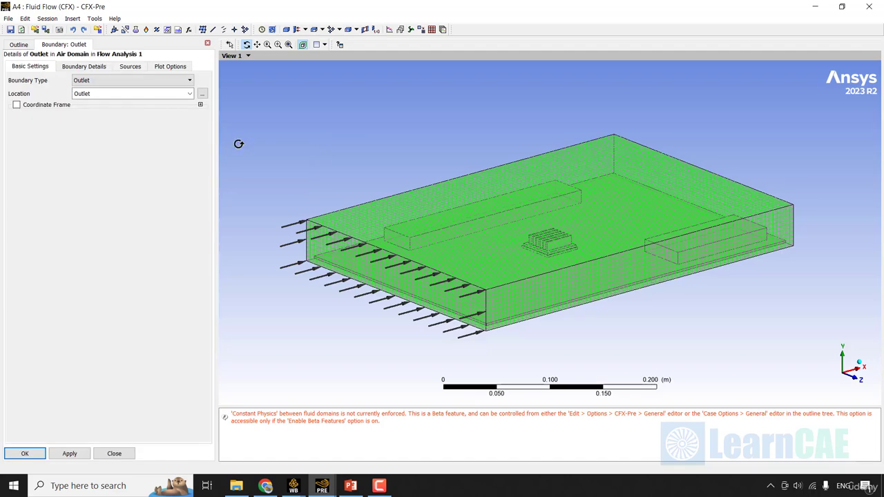
click(118, 93)
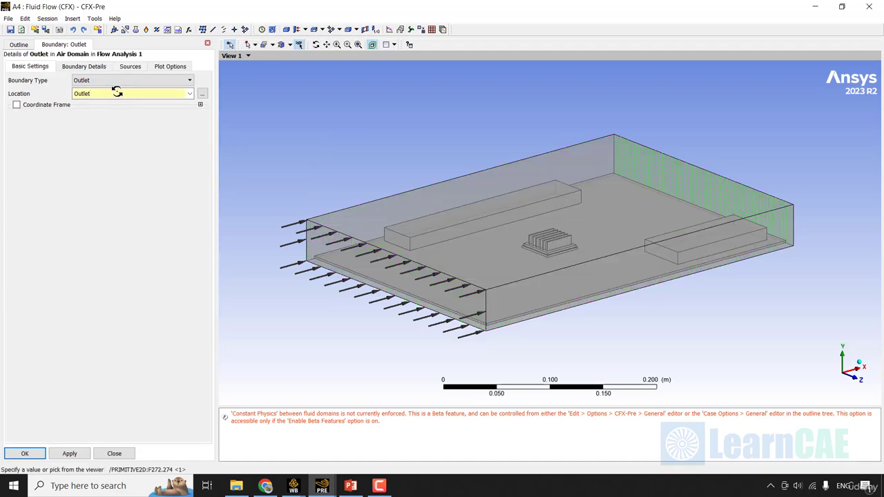
Set the Outlet boundary's relative pressure to 1 [atm] and save the boundary
click(77, 66)
click(98, 129)
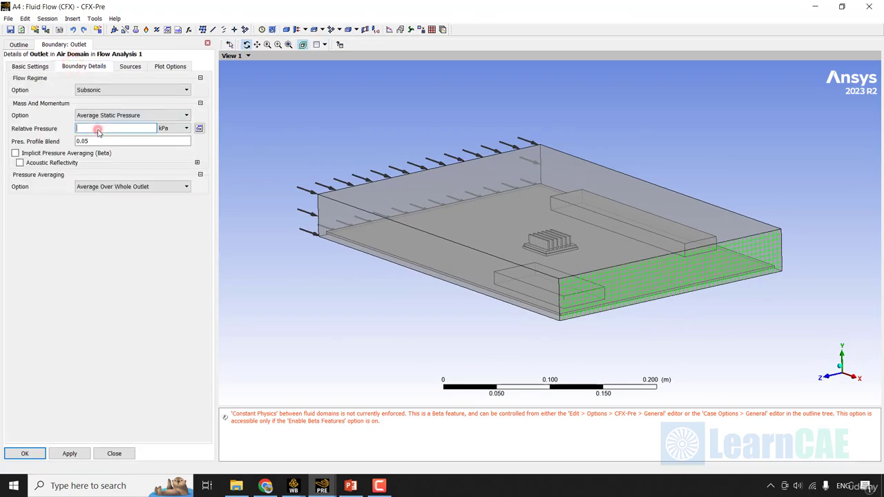
text(1 [atm)
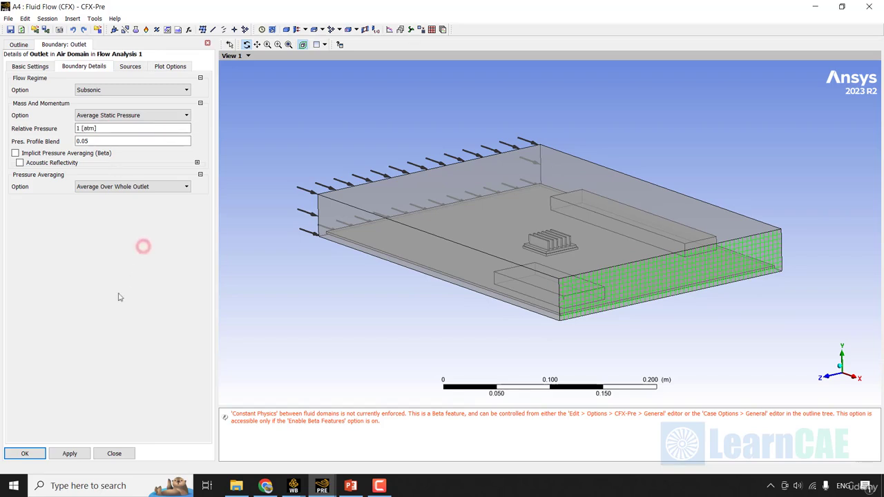
click(25, 453)
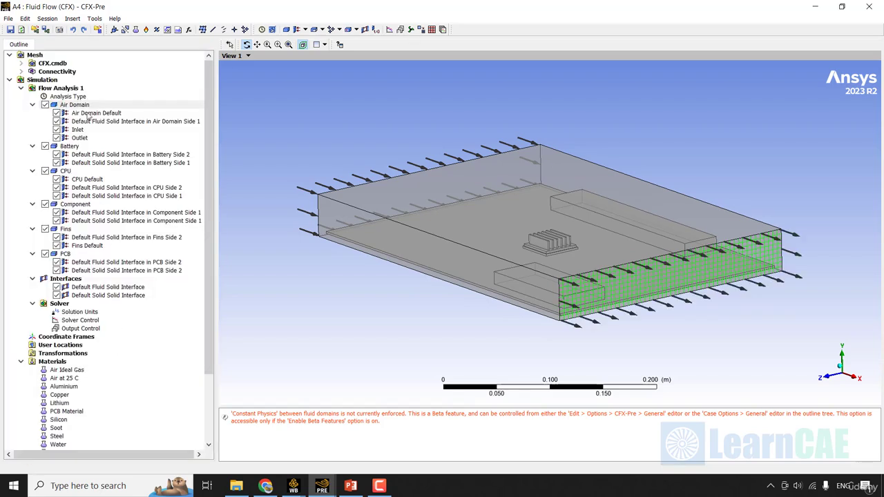
Insert a boundary named Enclosure in the Air Domain
right_click(87, 106)
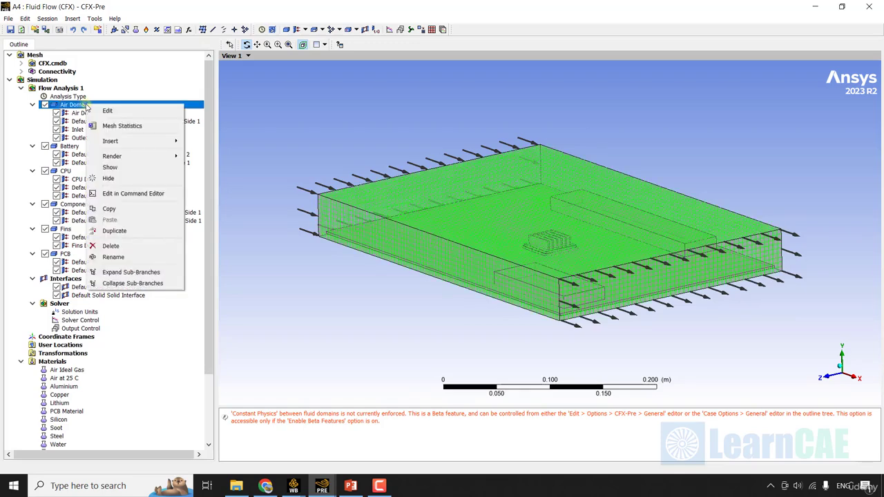
click(163, 144)
click(213, 143)
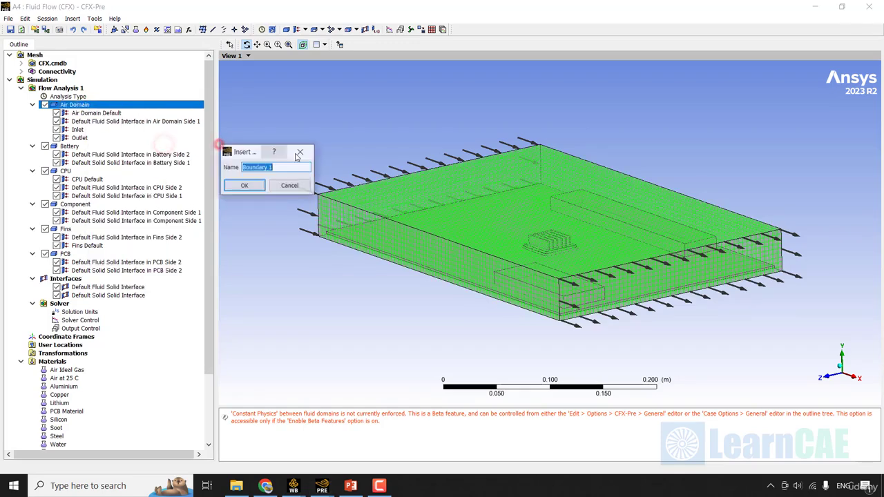
text(Wnclosure)
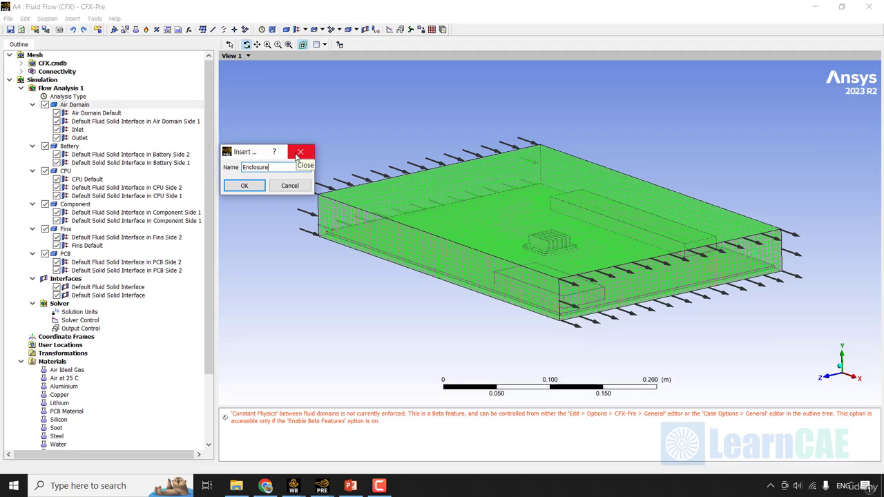
key(Return)
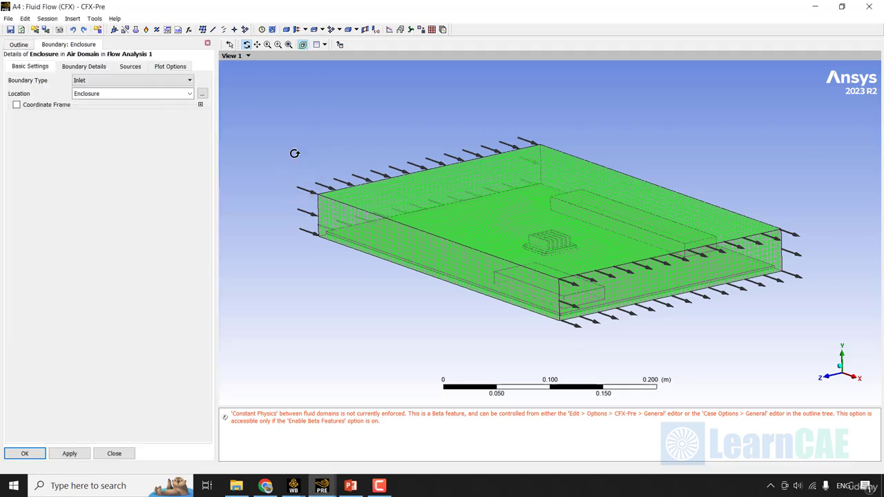
Set the Enclosure boundary's type to Wall, review its location and wall details, and save the boundary
click(100, 85)
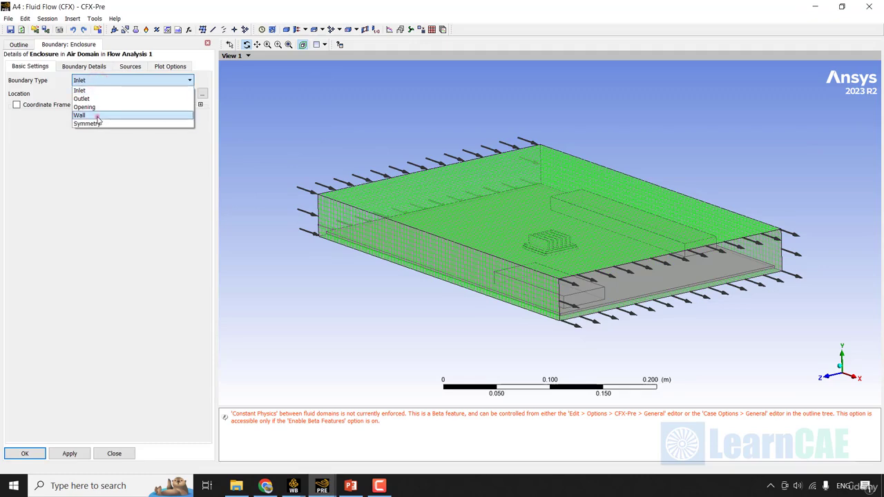
click(97, 115)
click(128, 94)
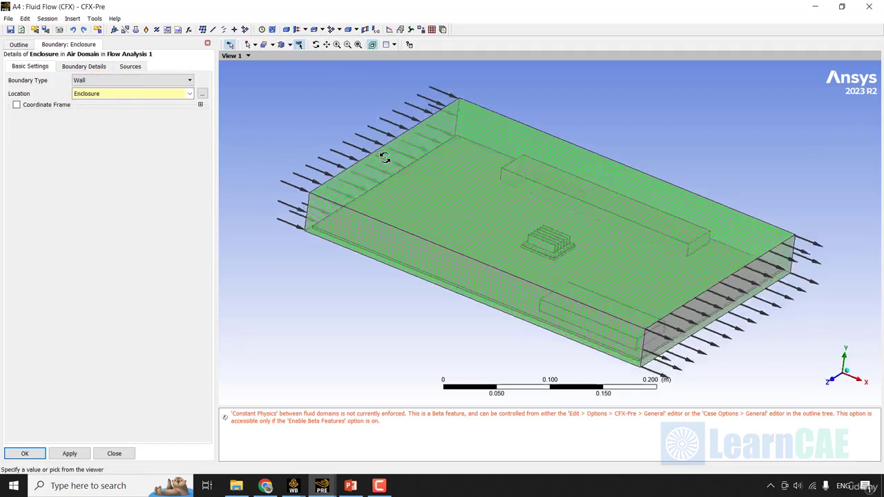
click(82, 66)
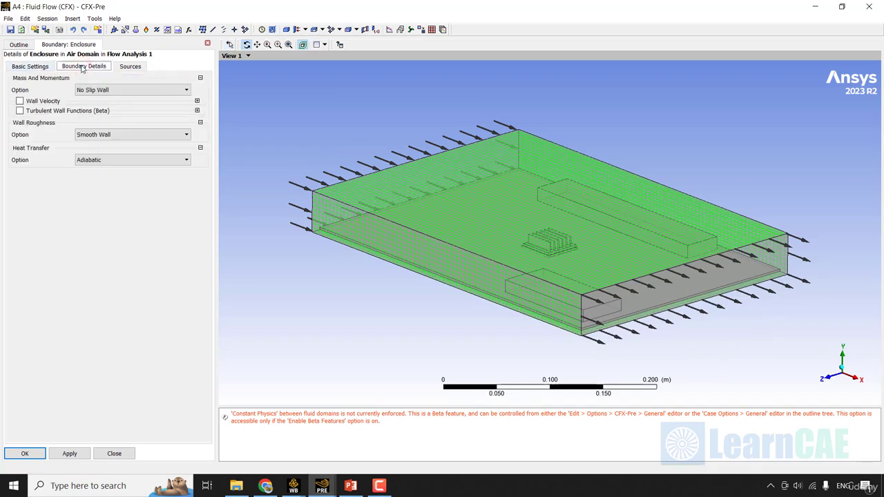
click(30, 66)
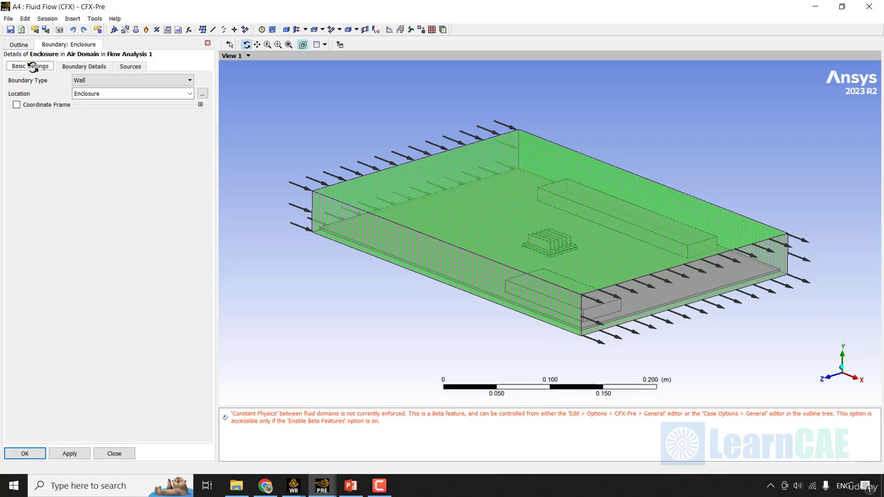
click(25, 453)
Insert a subdomain named Battery Power in the Battery domain and assign B32 as its location
drag(400, 325, 503, 331)
click(78, 147)
right_click(79, 147)
mouse_move(134, 185)
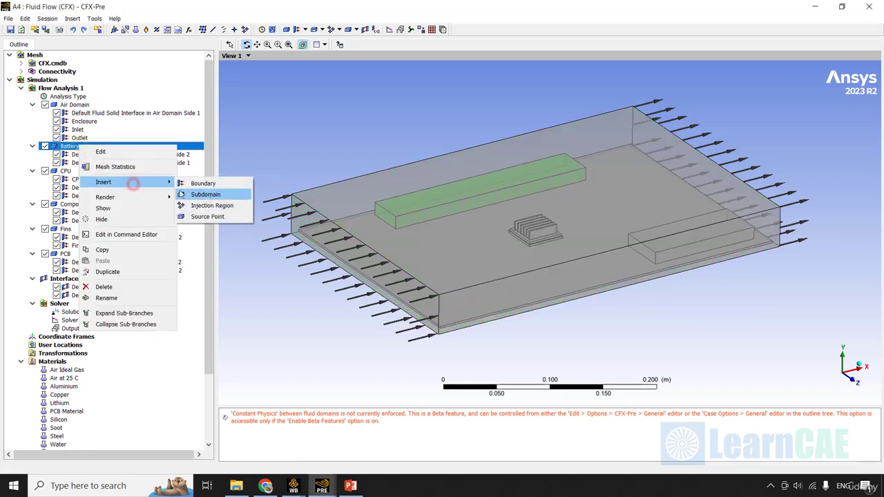
click(205, 194)
text(Bat)
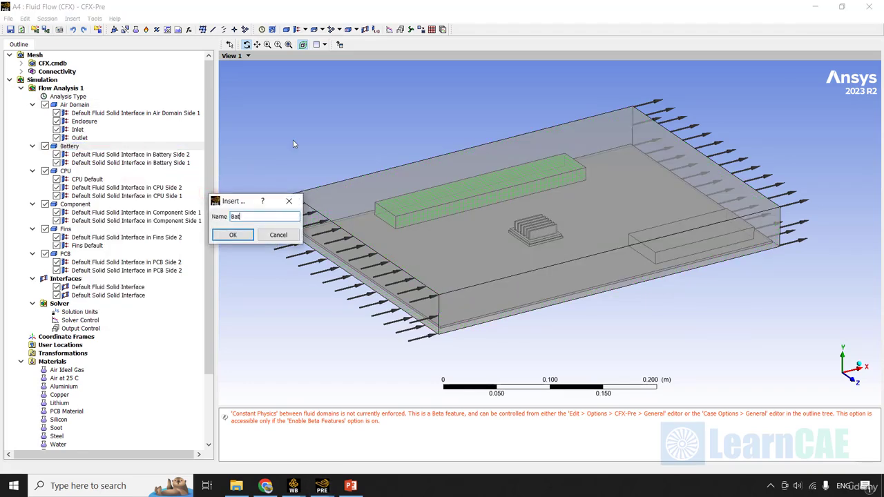
text(tery Power)
key(Return)
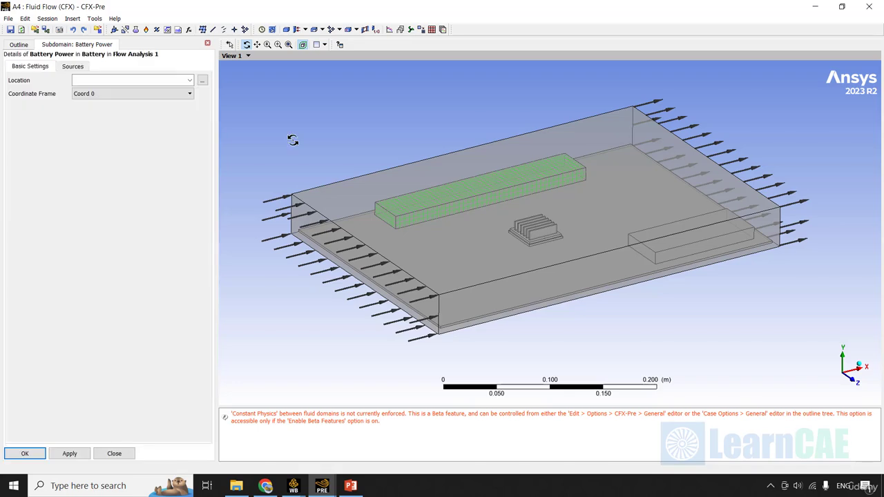
click(190, 80)
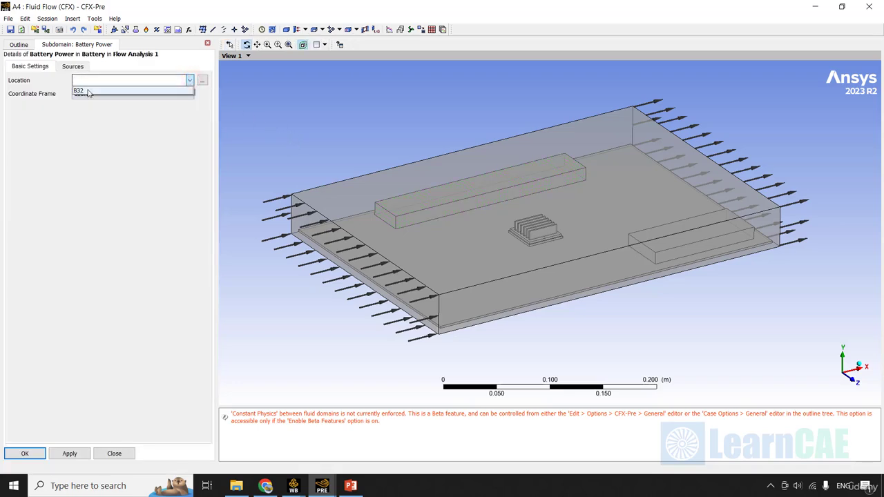
click(89, 91)
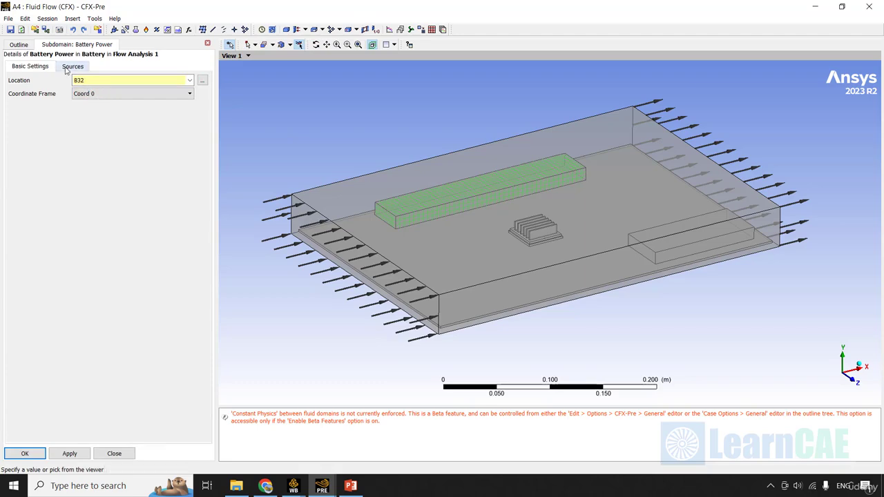
Enable an energy source for the Battery Power subdomain and set its option to Total Source
click(71, 67)
click(31, 78)
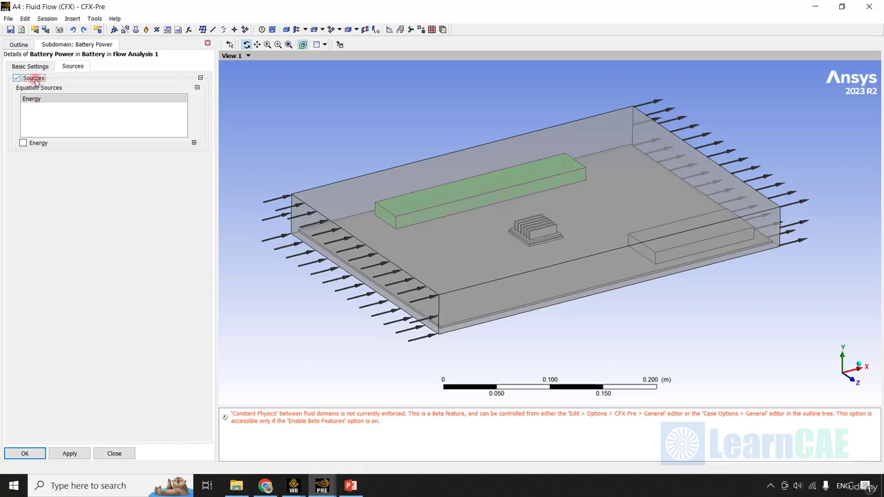
click(25, 143)
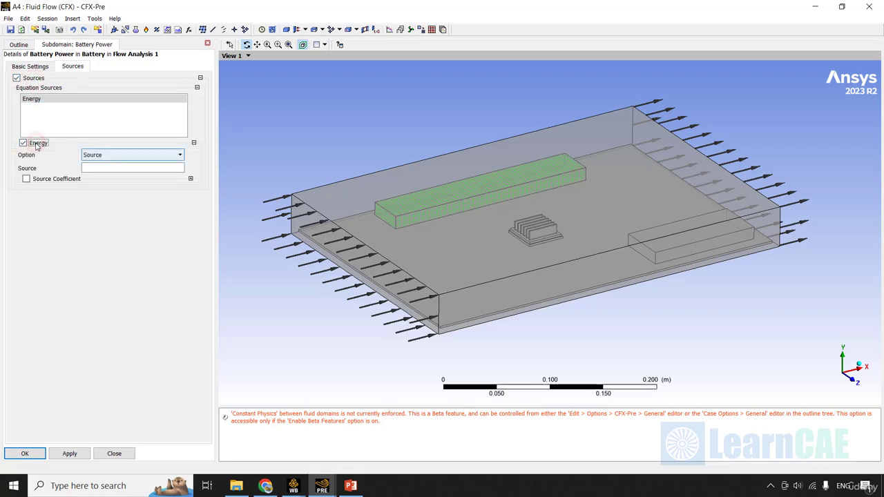
click(145, 155)
click(128, 174)
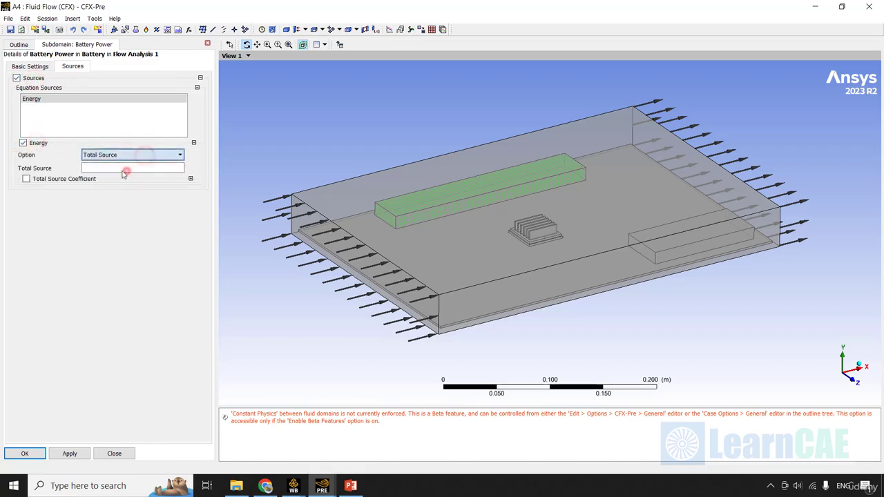
Look up the battery's heat output in the PowerPoint slides, set the total source to 10 [kg m^2 s^-3], and save the subdomain
click(350, 486)
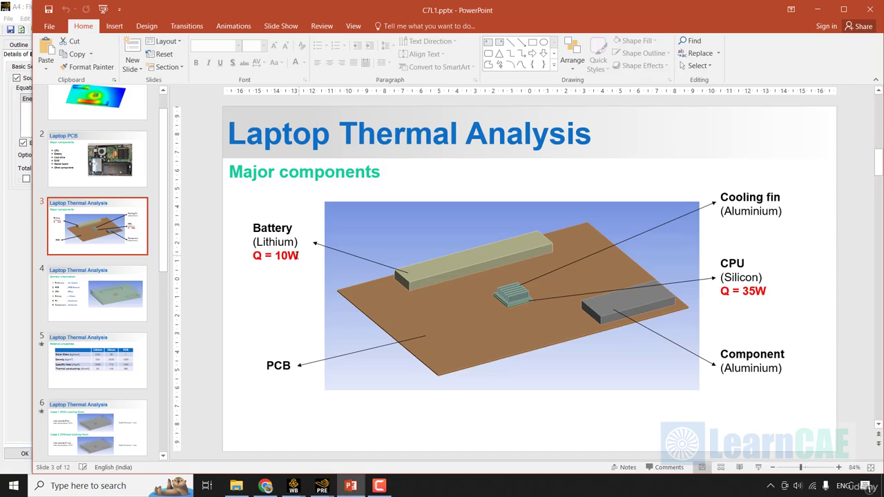
click(298, 256)
click(248, 306)
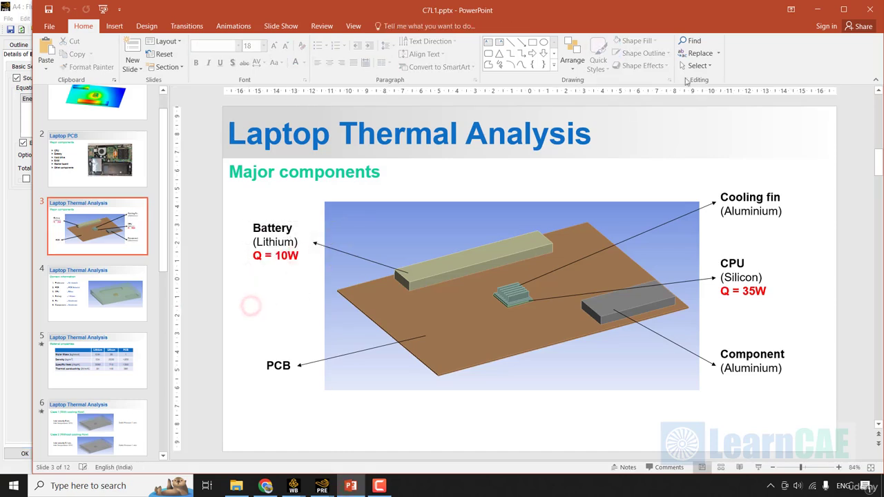
click(817, 9)
click(104, 167)
text(10)
click(129, 277)
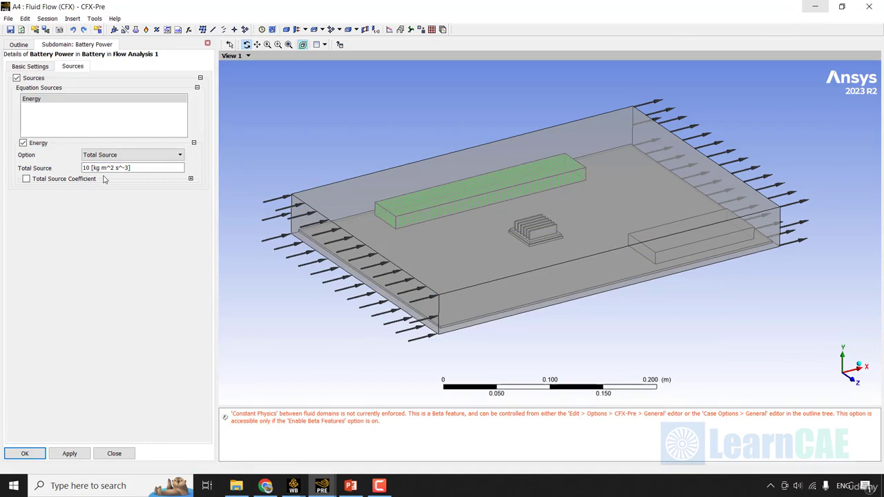
click(26, 454)
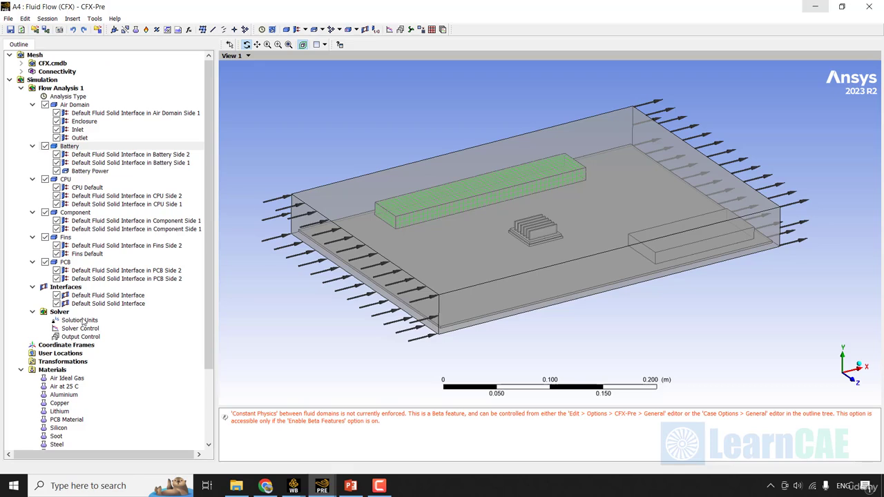
Insert a subdomain named CPU Power in the CPU domain and assign B389 as its location
right_click(69, 181)
click(134, 217)
click(212, 232)
text(CPU Power)
click(248, 270)
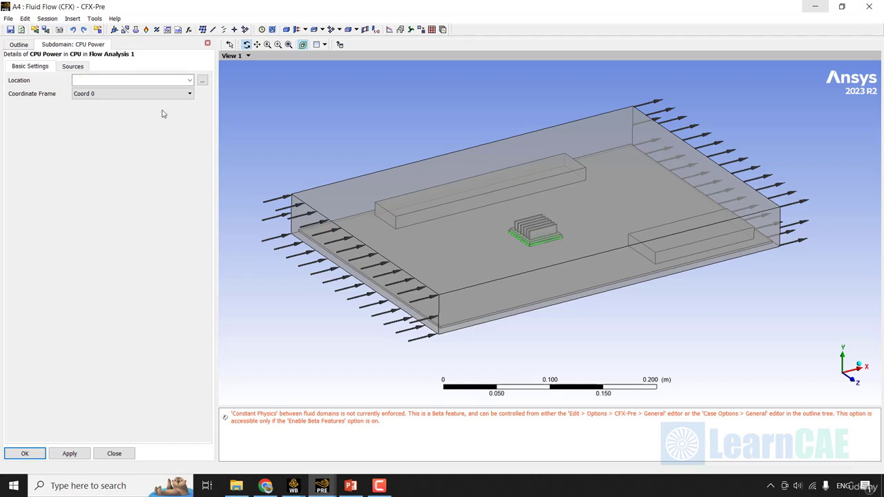
click(189, 81)
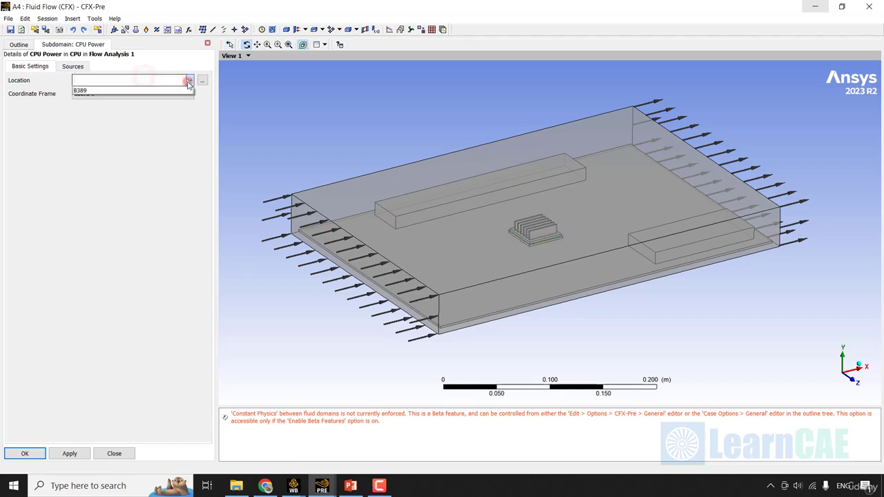
click(92, 91)
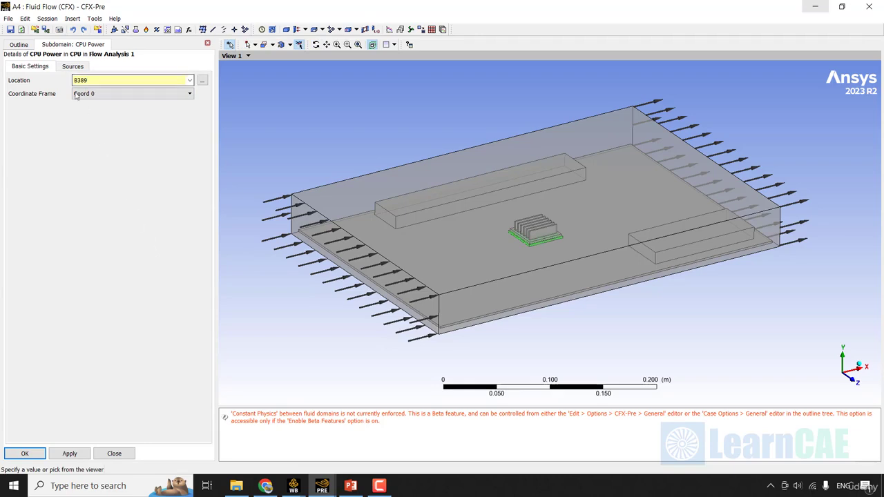
Enable an energy source for the CPU Power subdomain and set its option to Total Source
click(71, 67)
click(32, 79)
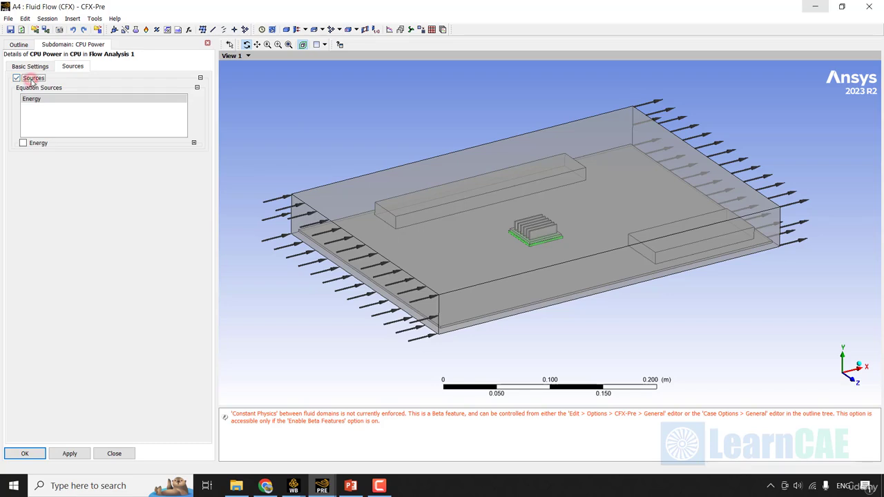
click(38, 145)
click(115, 156)
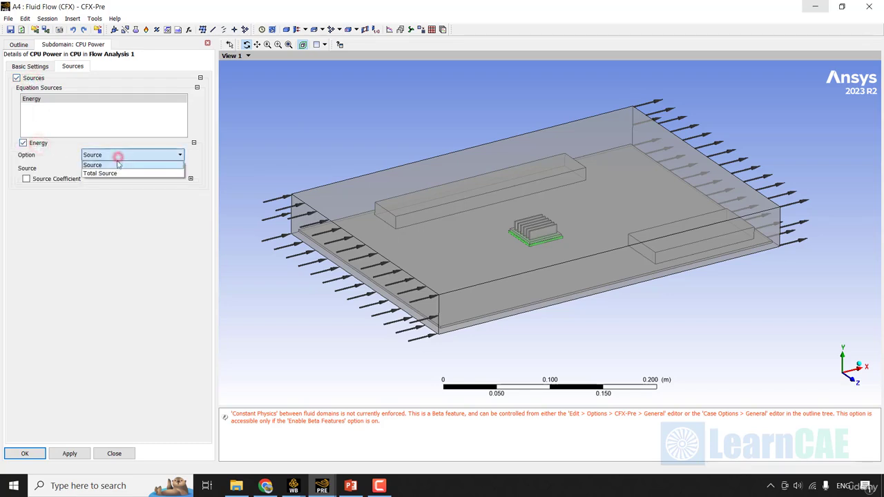
click(114, 173)
click(111, 305)
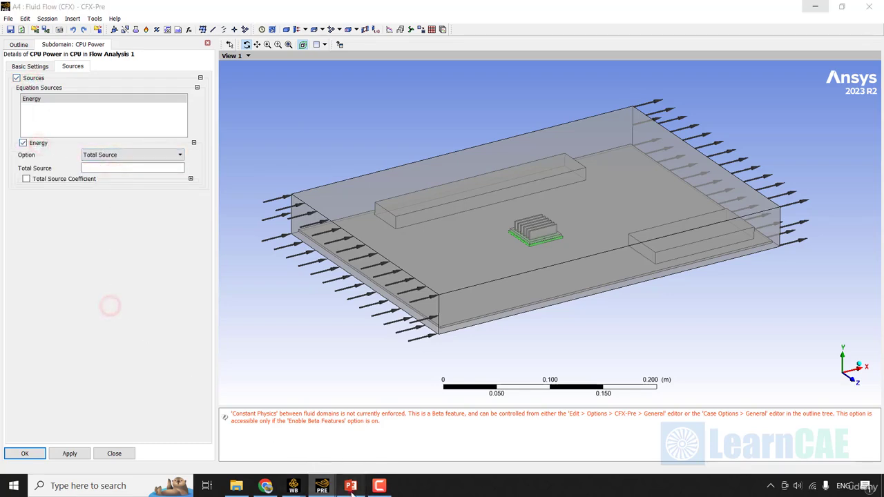
Look up the CPU's heat output in the PowerPoint slides, set the total source to 35 [kg m^2 s^-3], and save the subdomain
click(351, 486)
drag(722, 291, 768, 291)
click(833, 331)
click(821, 9)
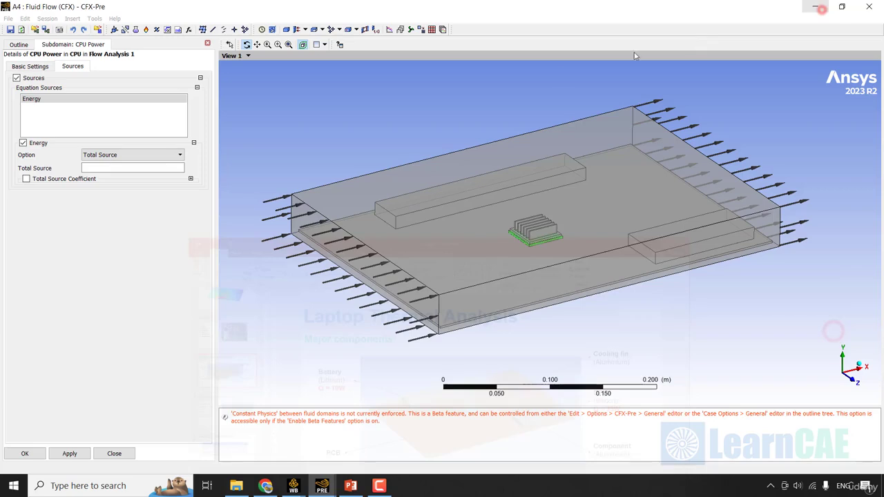
click(164, 168)
text(35)
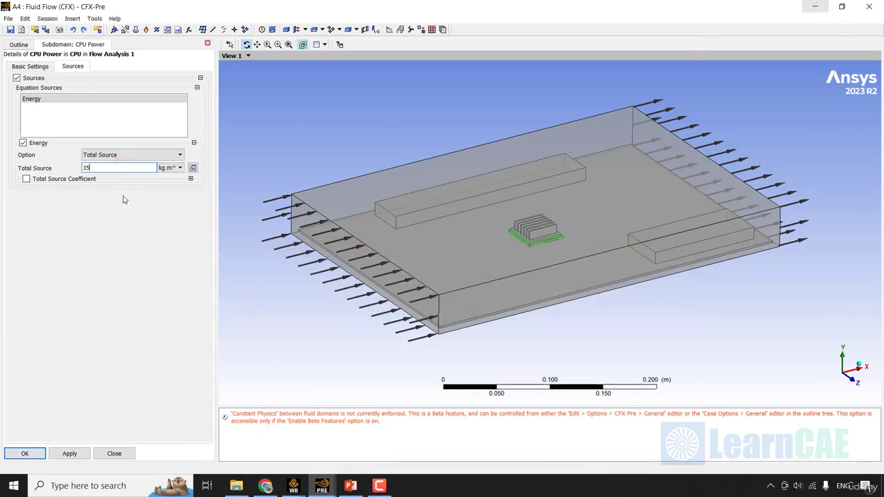
click(124, 261)
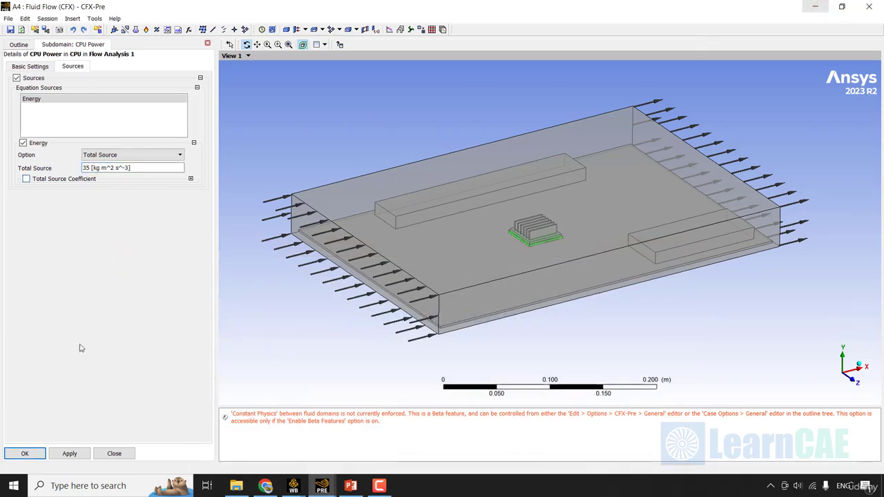
click(24, 454)
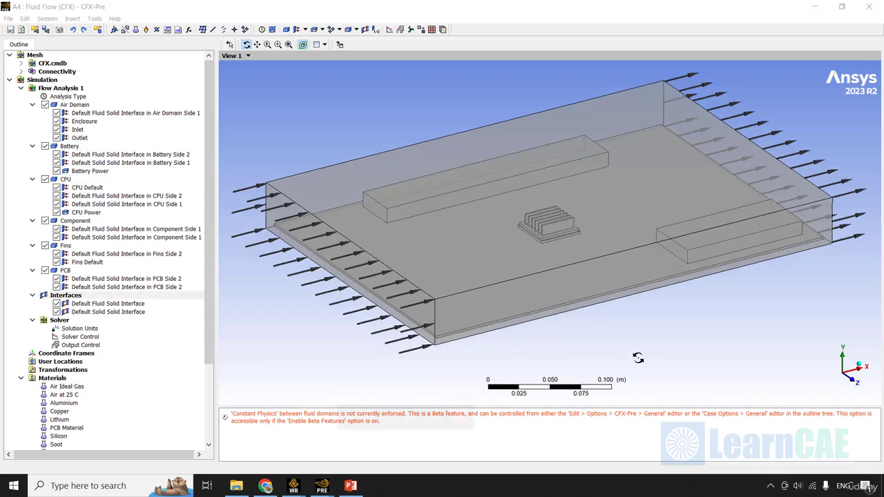
Highlight the Default Fluid Solid Interface and the Default Solid Solid Interface in turn to examine which faces each one covers
click(89, 306)
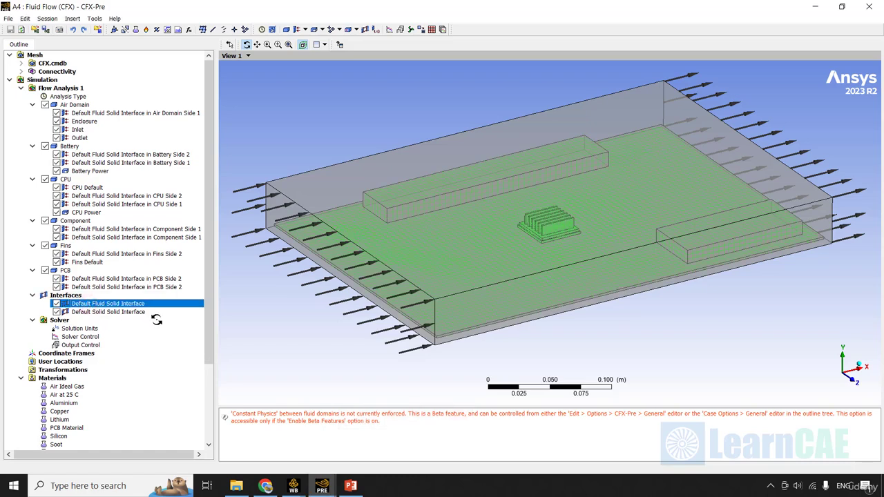
click(118, 312)
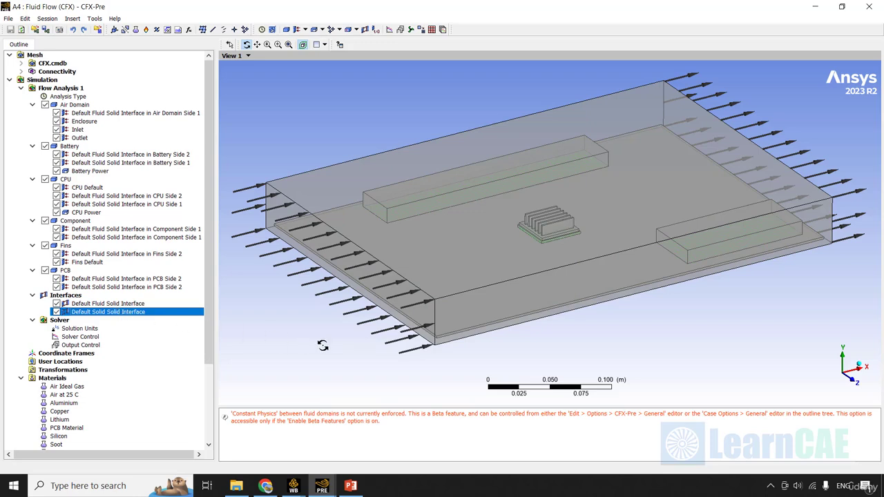
ctrl+middle_drag(322, 345, 336, 343)
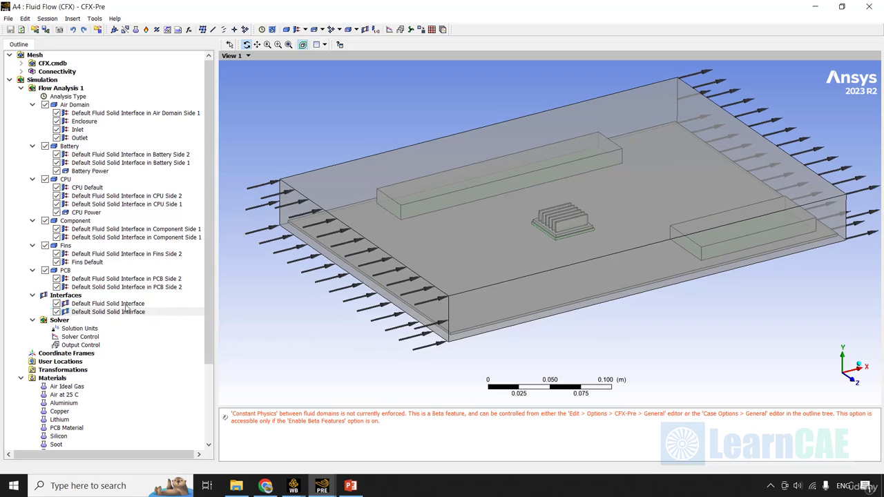
Open the Default Fluid Solid Interface and review the full region list of interface side 1 on the Air Domain
click(126, 304)
double_click(126, 305)
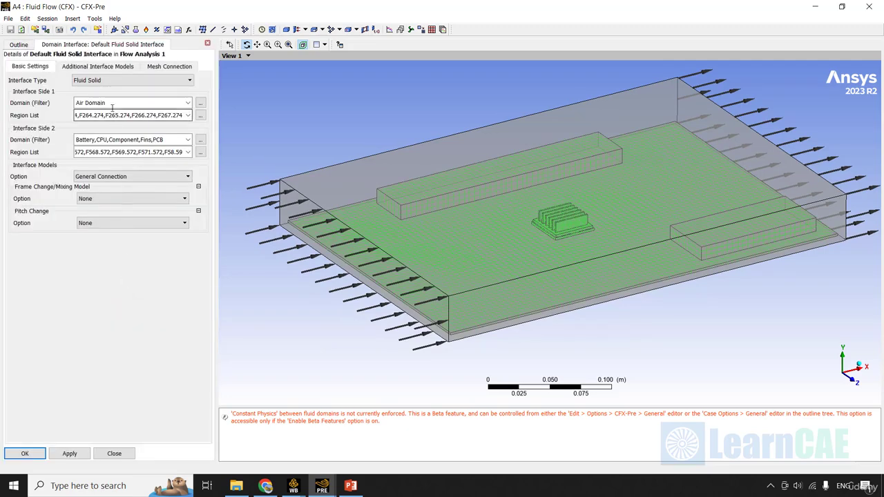
click(201, 116)
drag(411, 98, 157, 101)
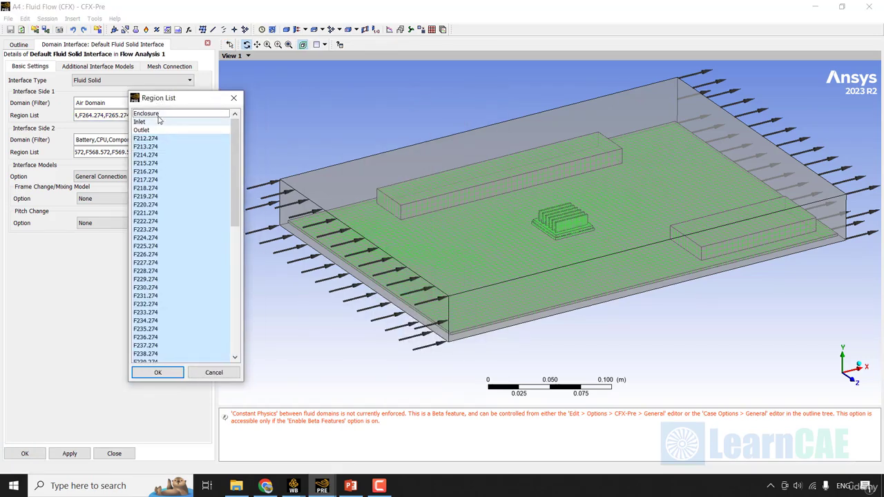
drag(235, 141, 240, 303)
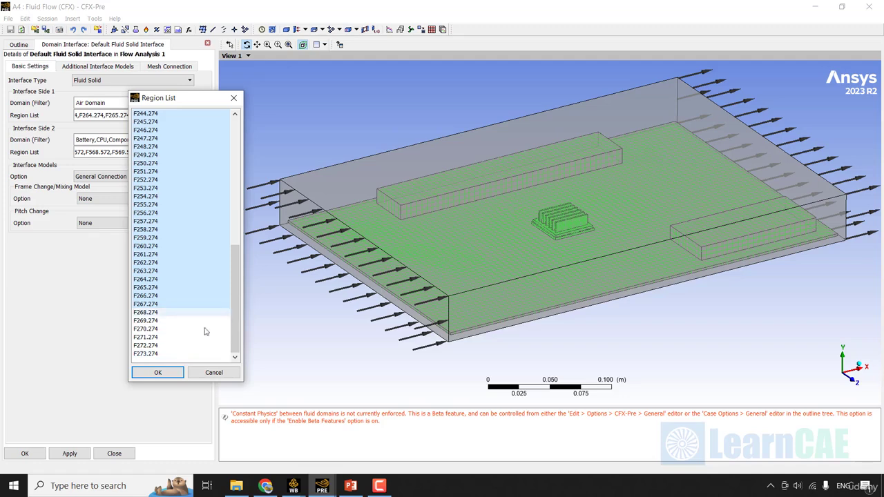
drag(233, 322, 237, 196)
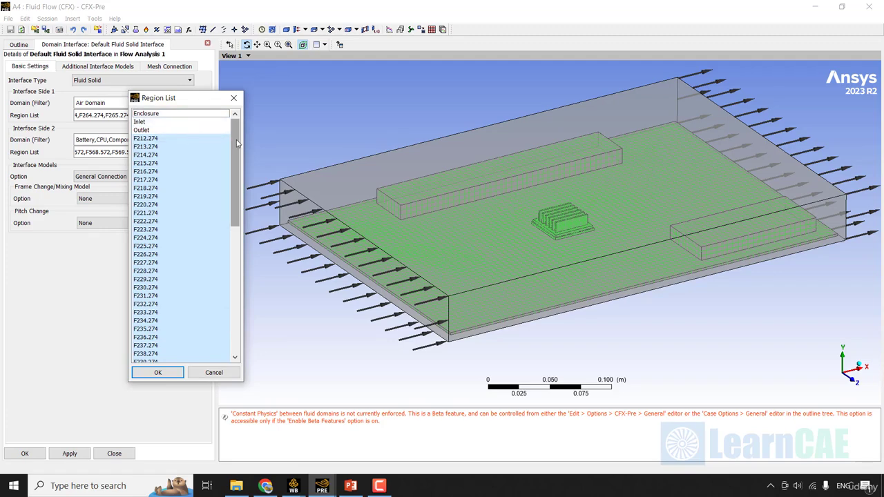
scroll(232, 139, down, 10)
scroll(233, 138, up, 10)
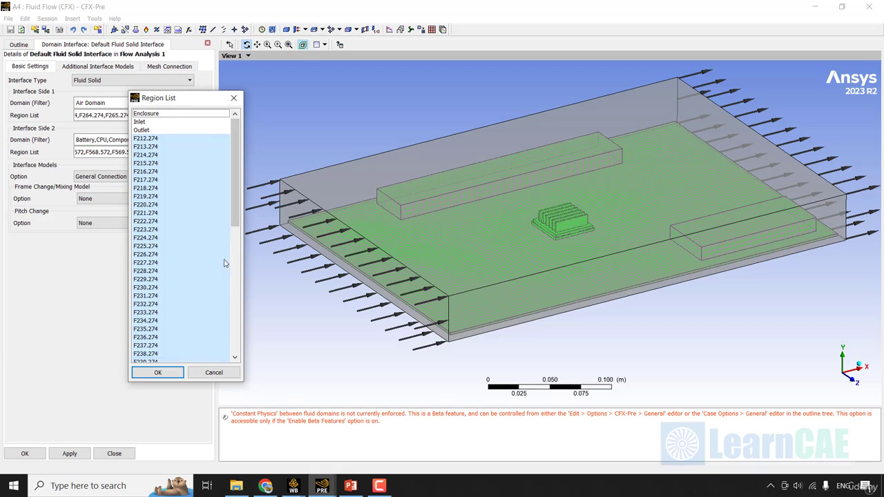
click(218, 373)
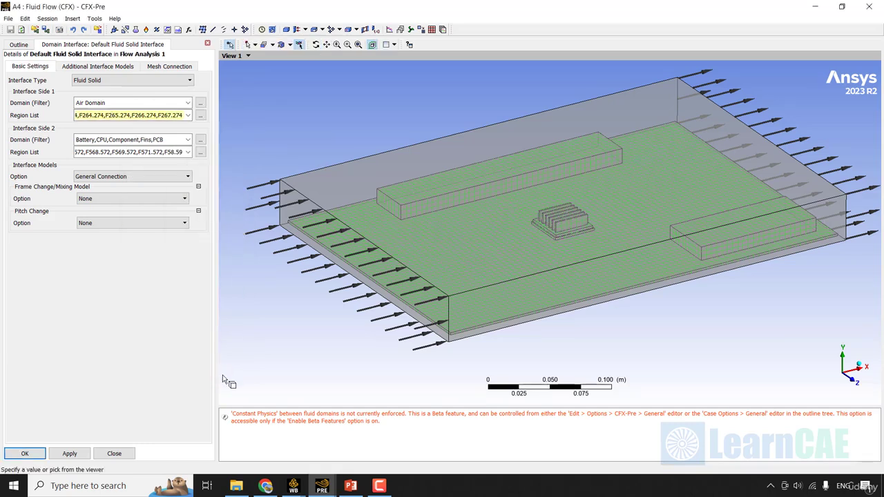
Review the region list of interface side 2 covering the Battery, CPU, Component, Fins and PCB domains
ctrl+middle_drag(256, 295, 280, 302)
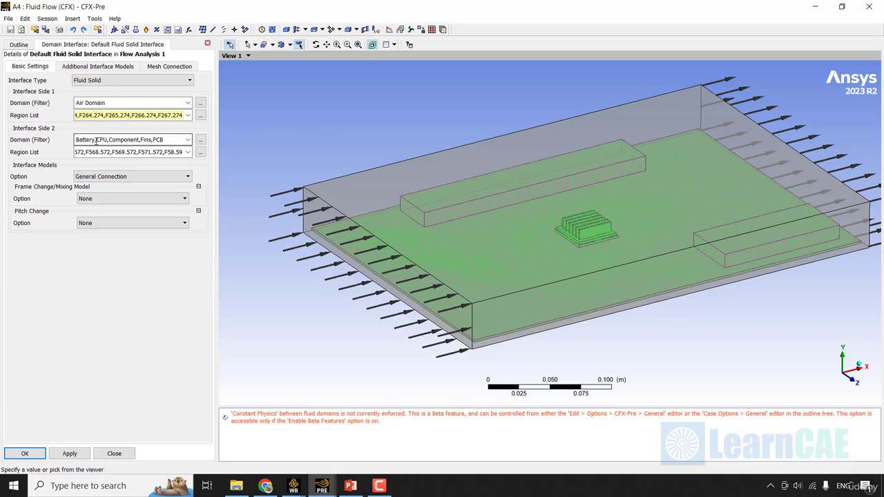
click(200, 152)
drag(440, 100, 235, 102)
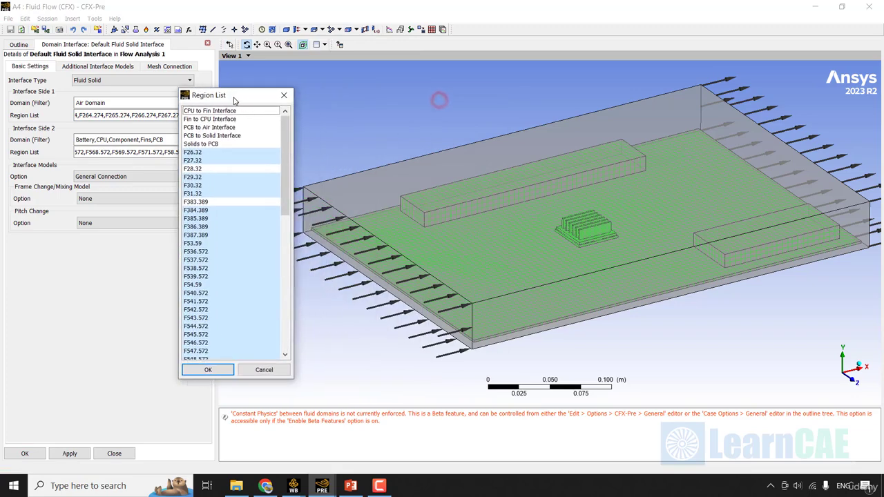
drag(285, 153, 186, 329)
click(206, 370)
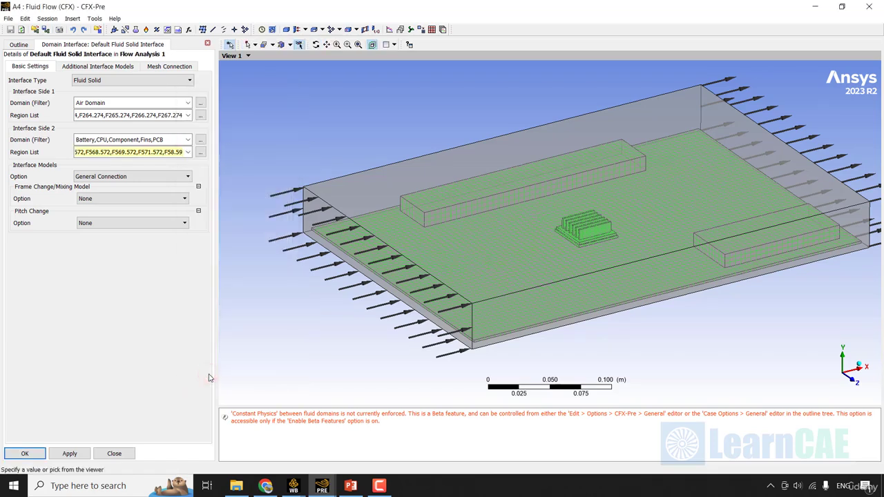
Enable heat transfer on the fluid-solid interface with Conservative Interface Flux and interface model None, and save the interface
click(69, 67)
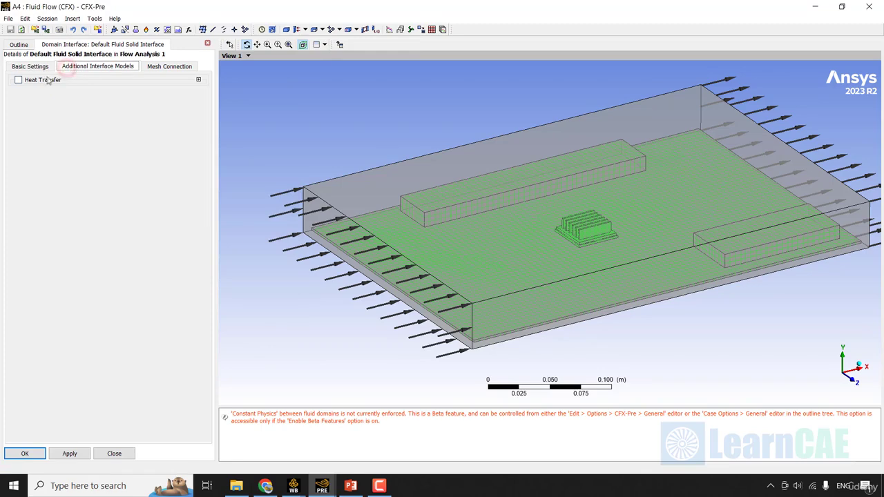
click(38, 81)
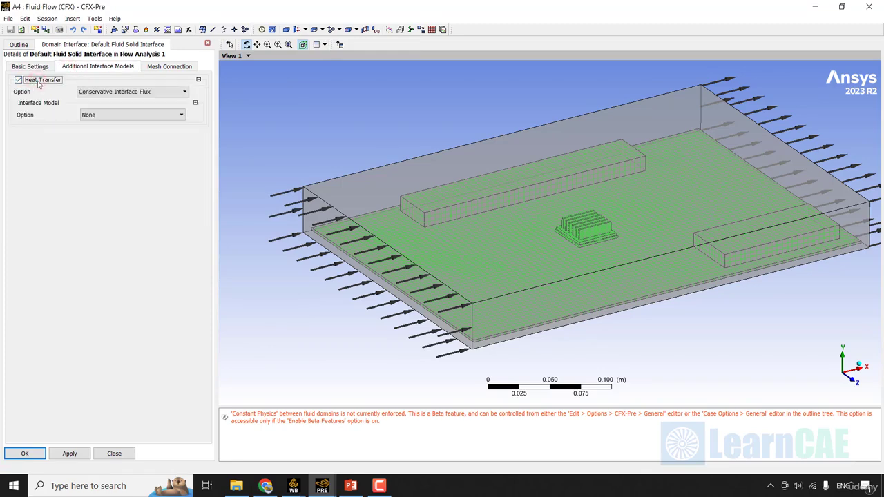
click(163, 91)
click(163, 92)
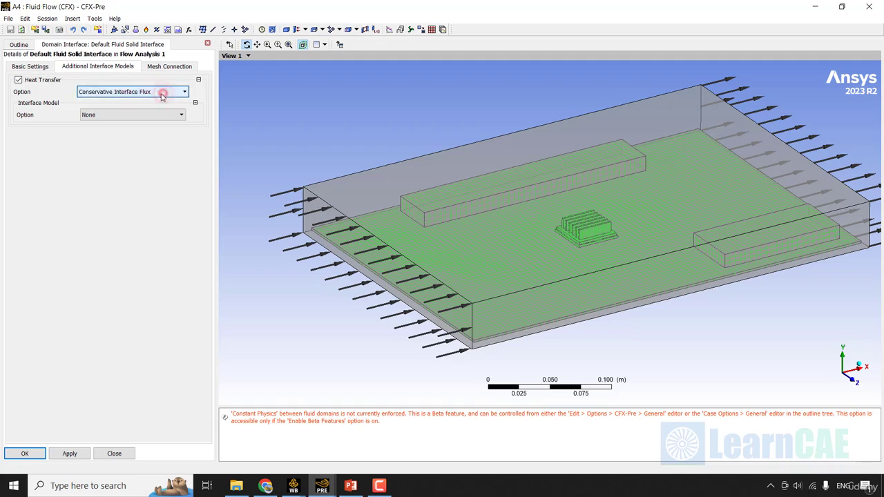
click(59, 115)
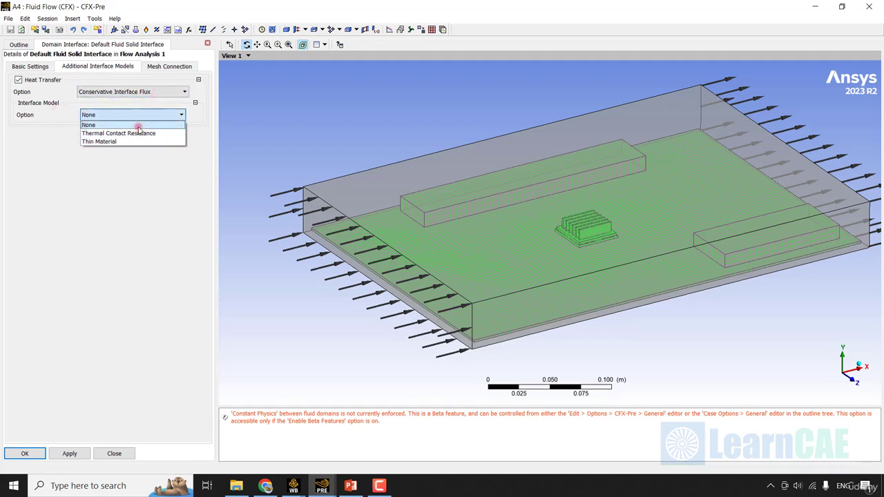
click(138, 126)
click(30, 454)
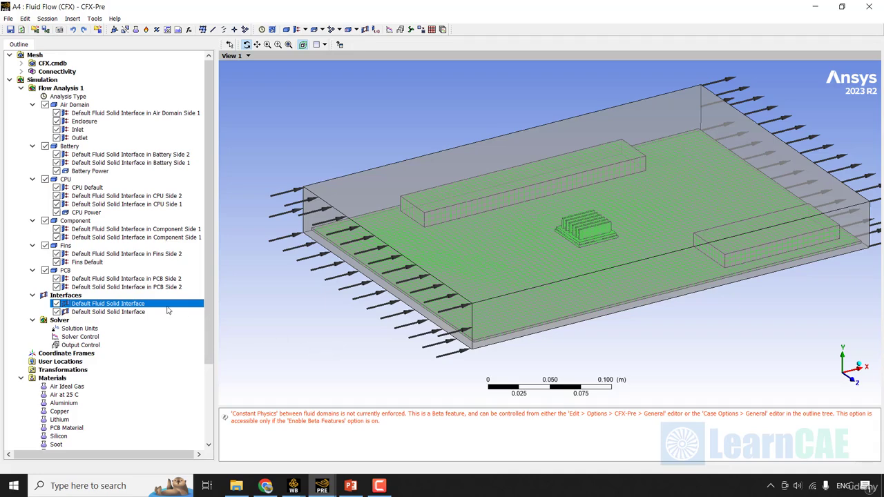
Open the Default Solid Solid Interface and set the region list of interface side 1 to Solids to PCB
key(Up)
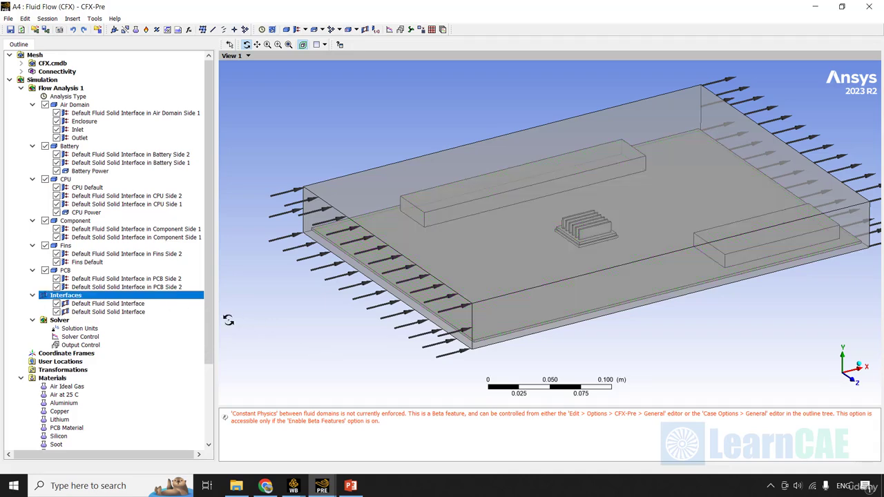
click(139, 313)
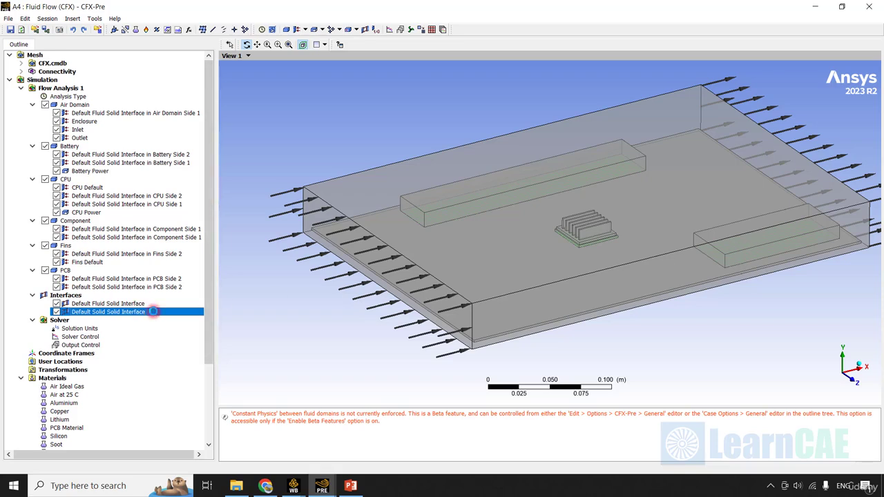
double_click(152, 312)
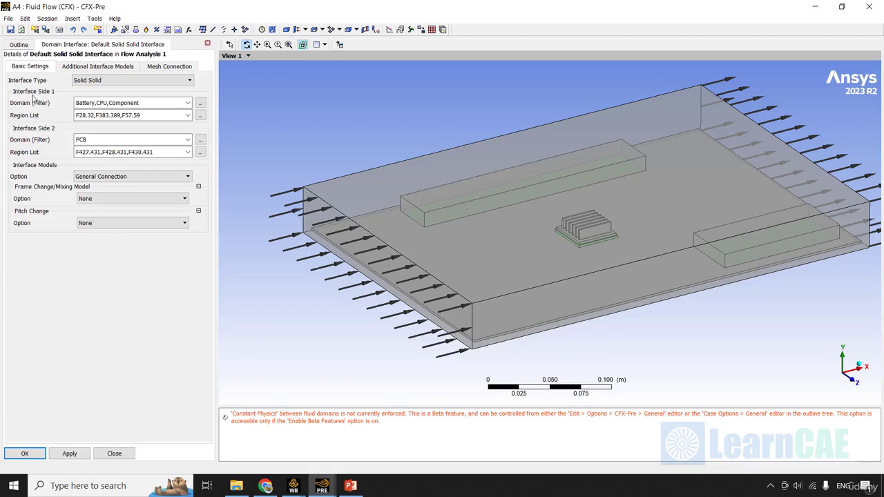
click(157, 104)
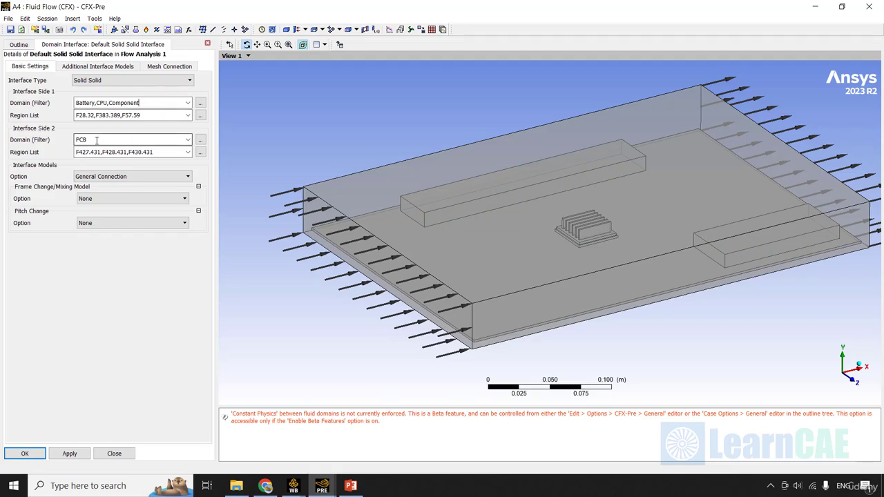
click(162, 116)
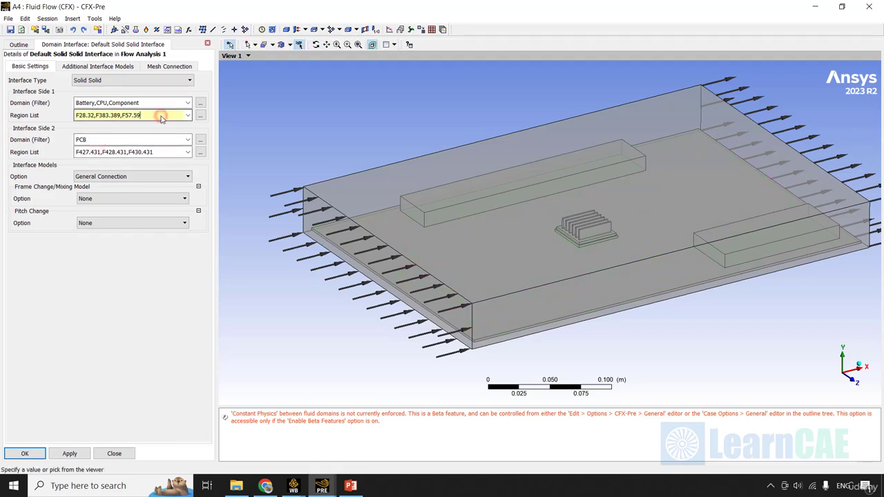
click(161, 153)
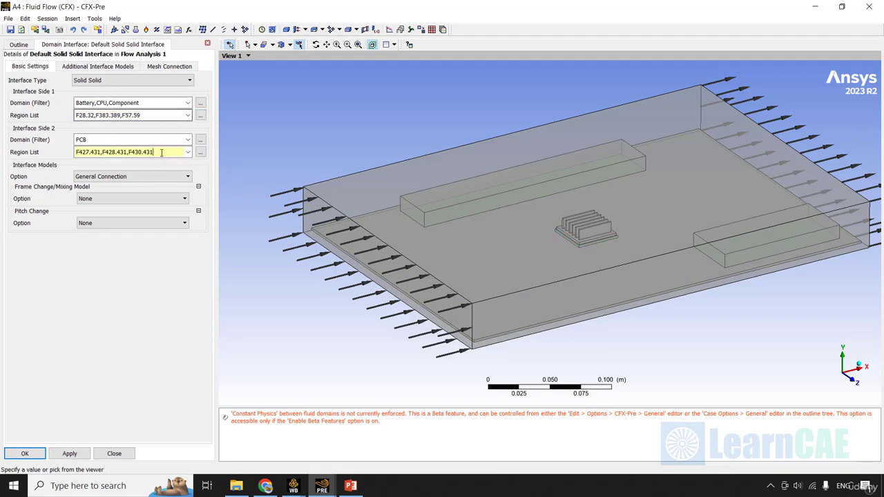
click(200, 116)
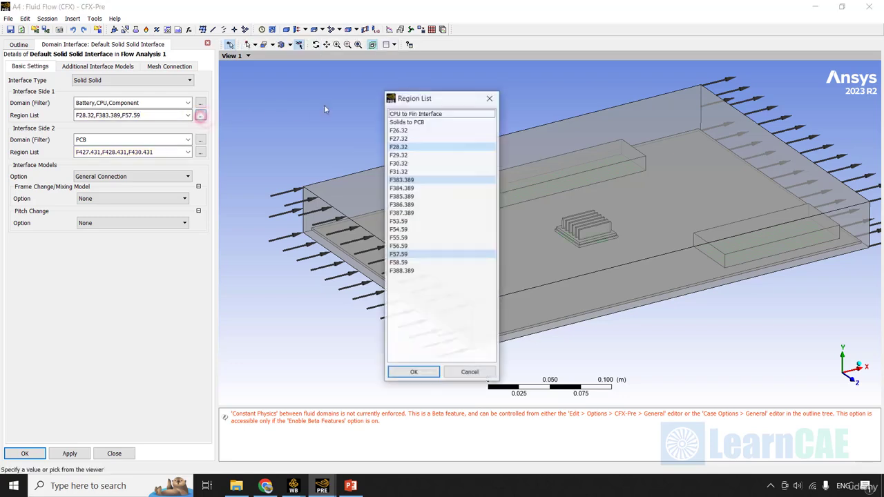
drag(422, 101, 187, 109)
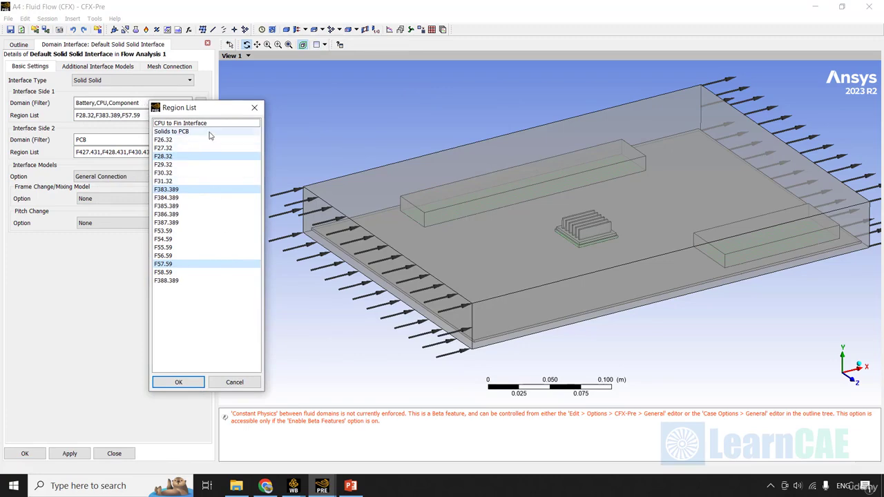
click(188, 132)
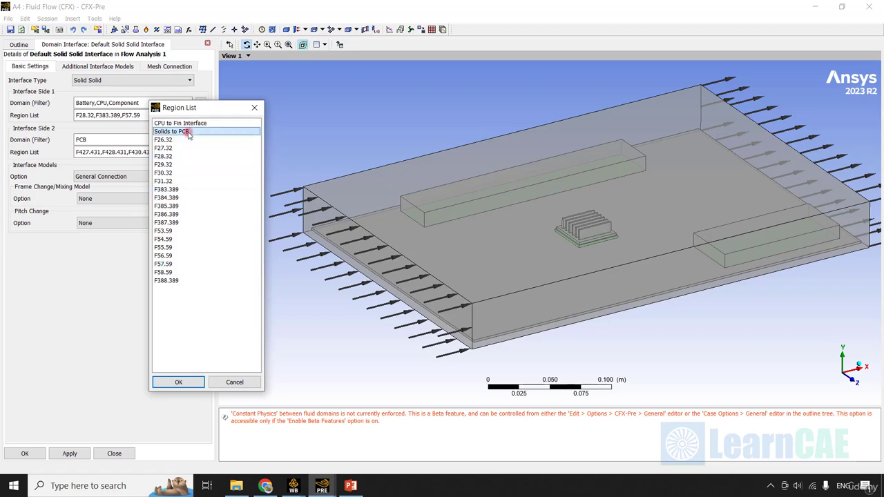
click(187, 382)
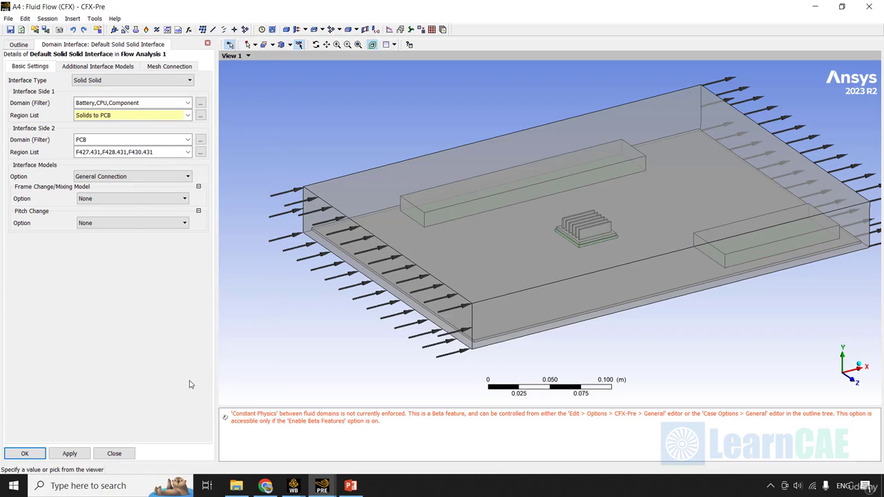
Set the region list of interface side 2 on the PCB domain to PCB to Solid Interface
click(200, 152)
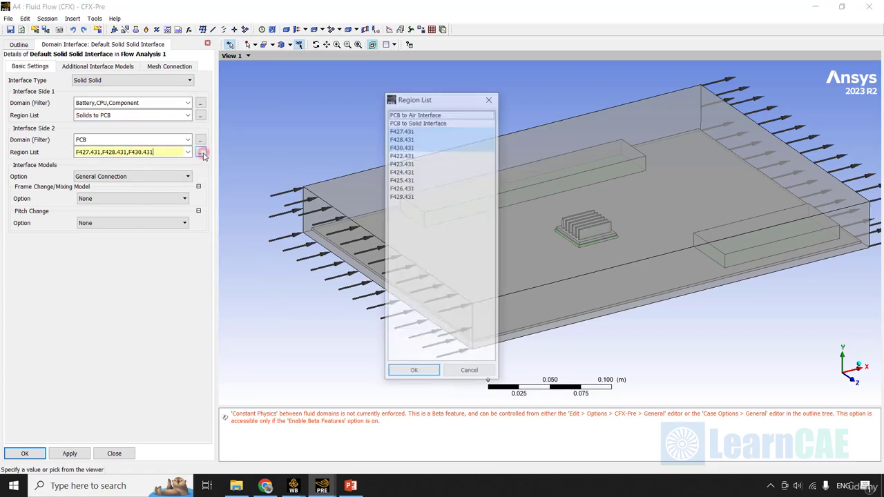
drag(441, 100, 246, 107)
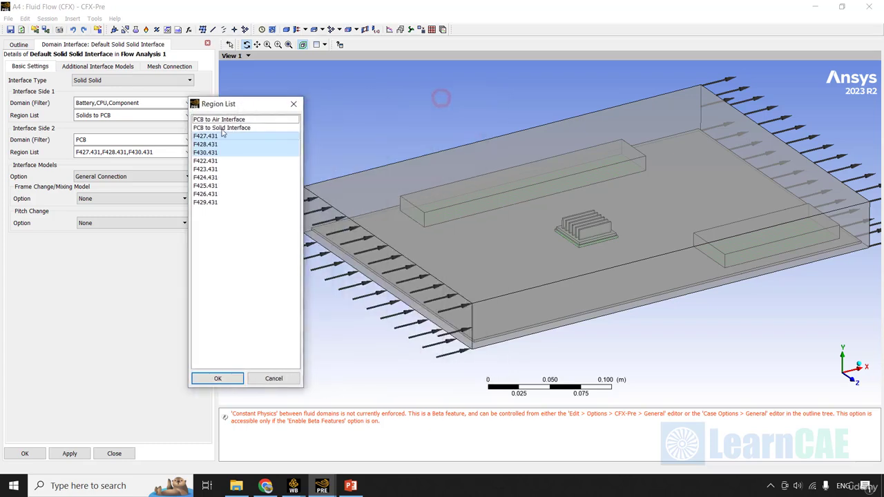
click(222, 129)
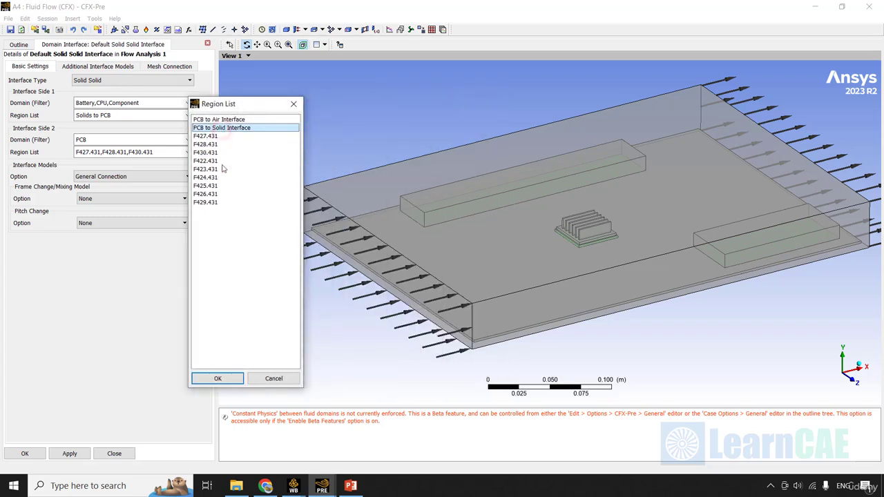
click(225, 378)
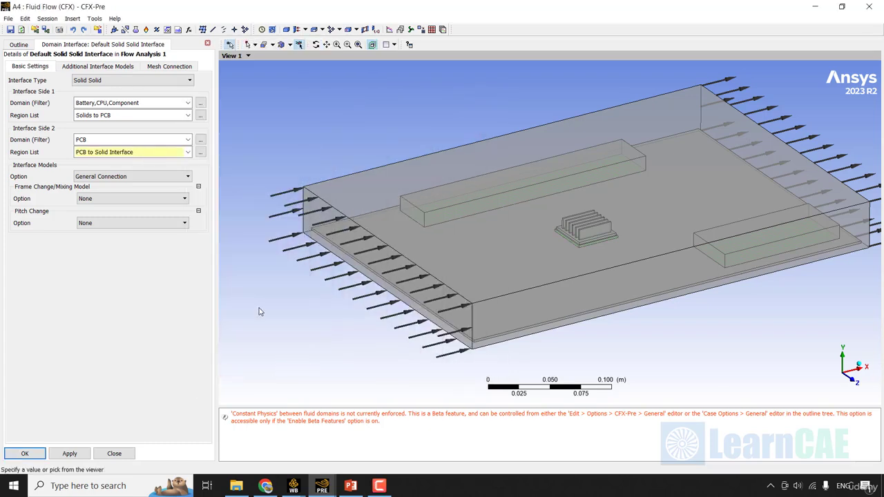
Enable heat transfer on the solid-solid interface with interface model None, and save the interface
click(82, 67)
click(39, 81)
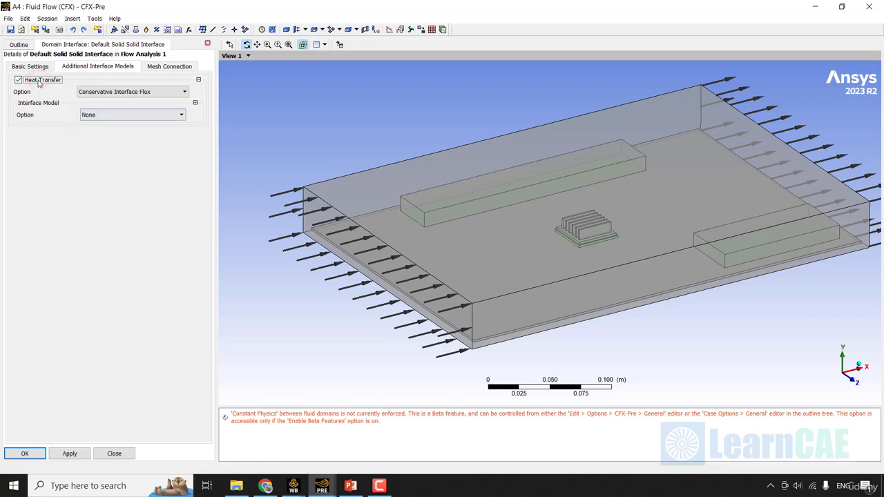
click(114, 116)
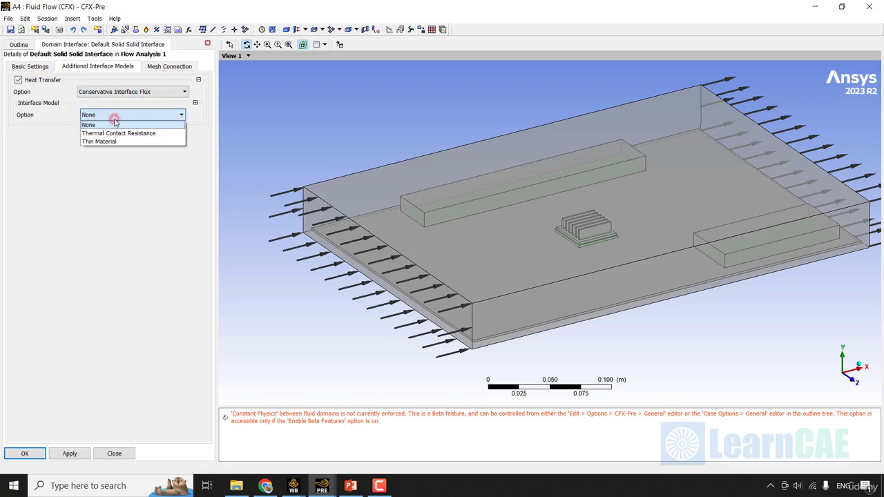
click(117, 124)
click(26, 453)
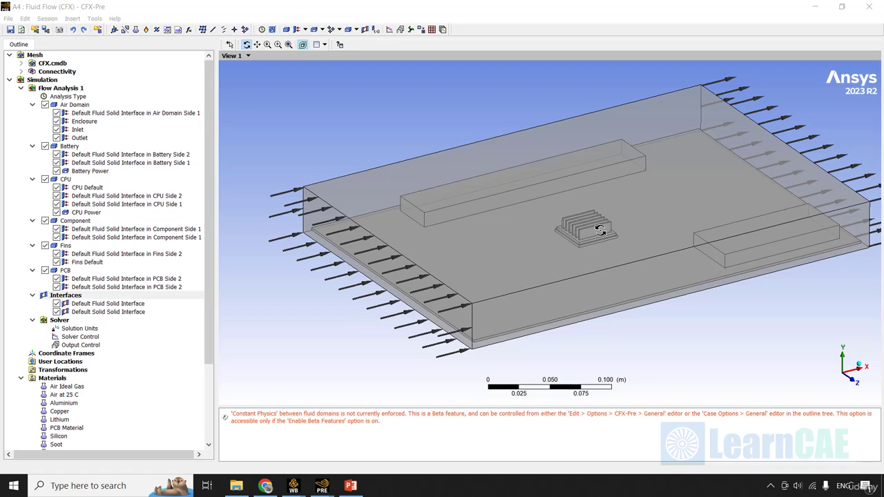
Insert a new domain interface named CPU to Fins
right_click(69, 295)
mouse_move(117, 302)
click(196, 301)
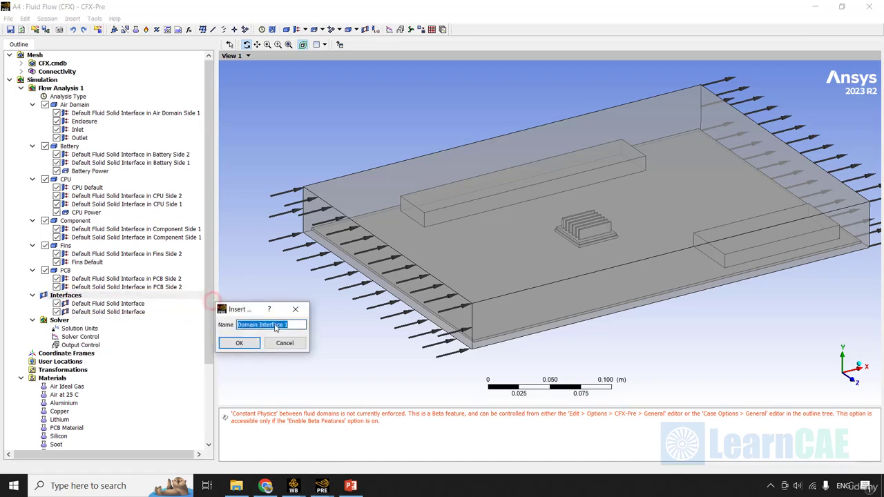
text(CPU to Fins)
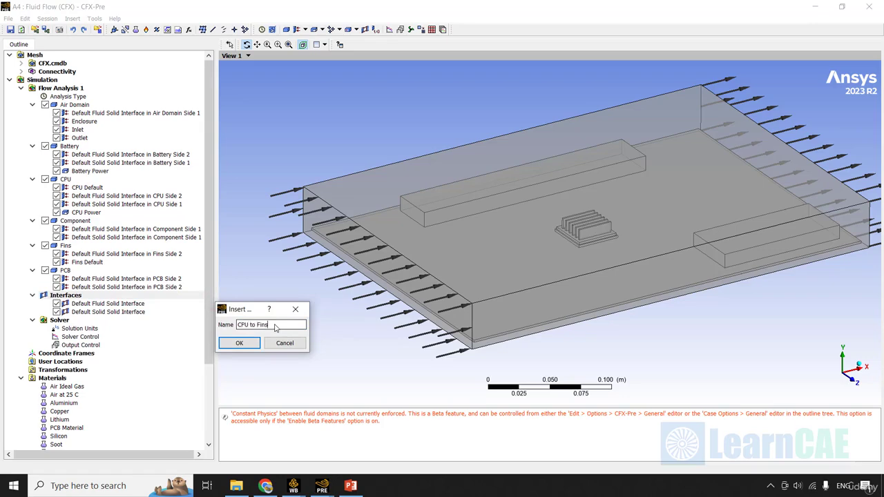
key(Return)
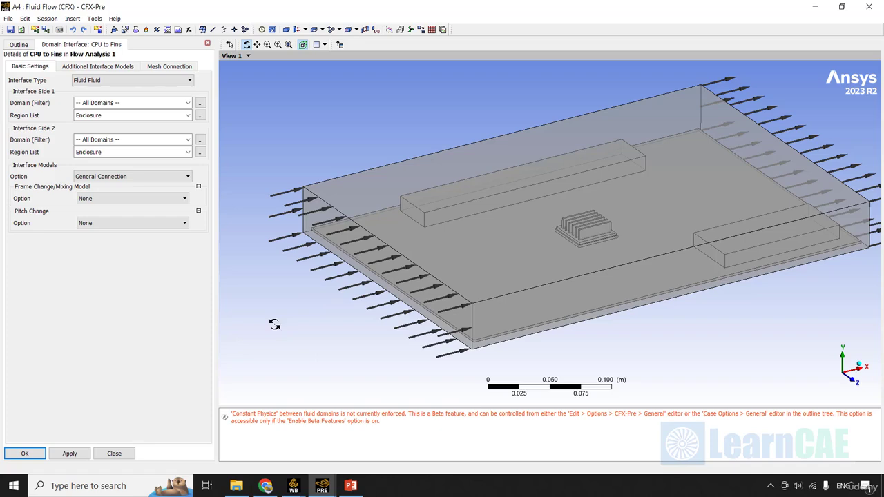
Make the CPU to Fins interface Solid Solid, with the CPU domain on side 1 and the Fins domain on side 2
click(85, 80)
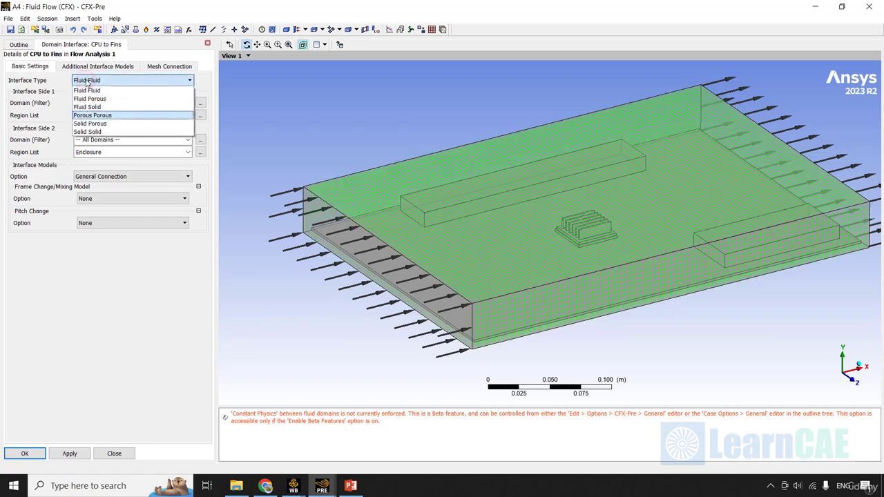
click(89, 132)
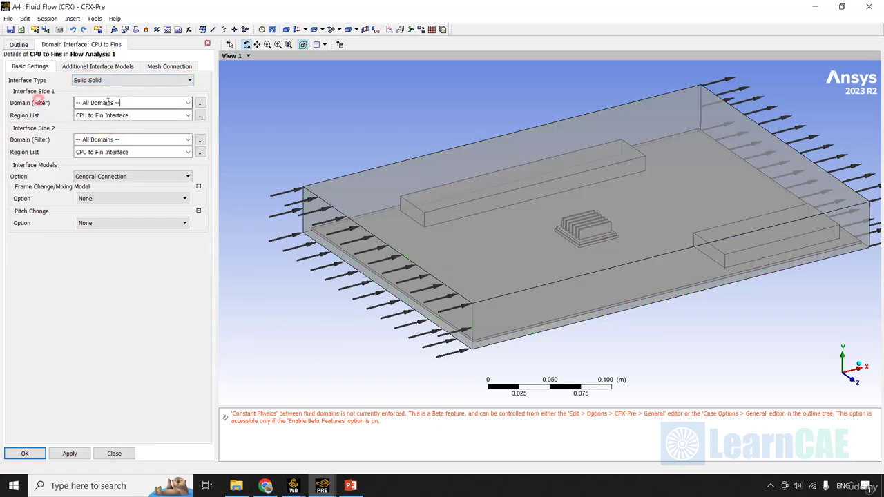
click(187, 102)
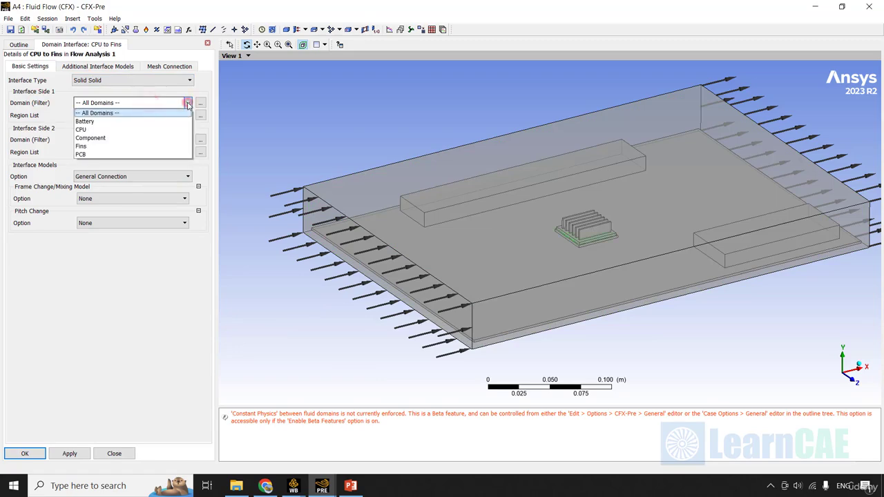
click(89, 128)
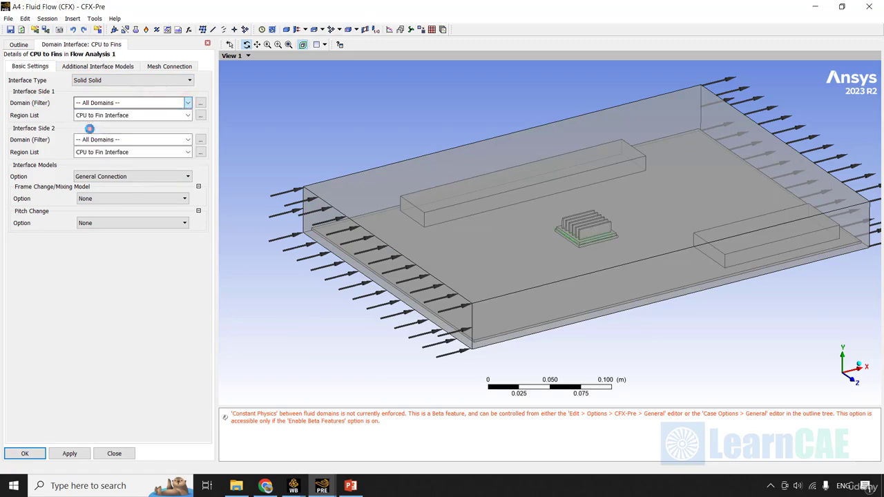
click(188, 140)
click(93, 176)
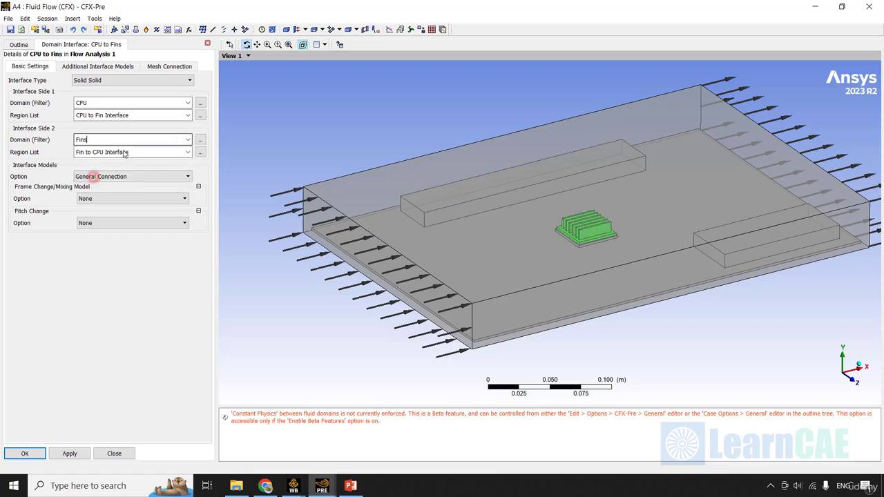
click(160, 115)
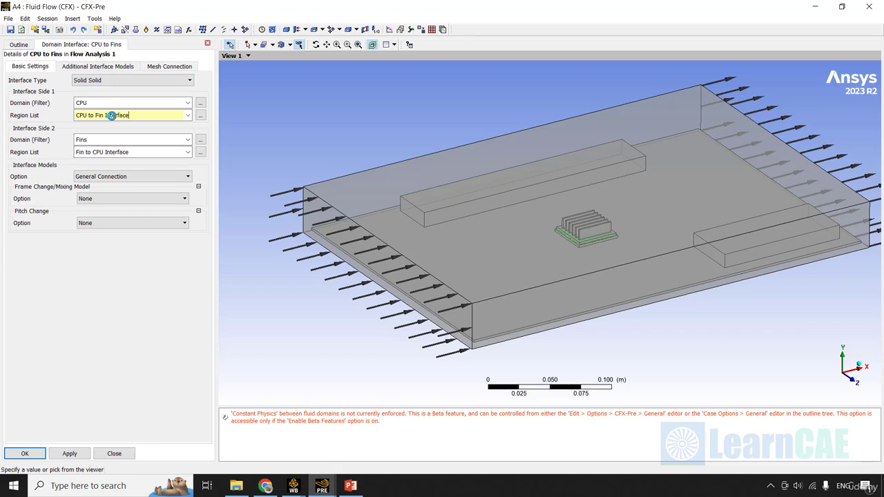
Enable heat transfer on the CPU to Fins interface and save the interface
click(63, 67)
click(38, 81)
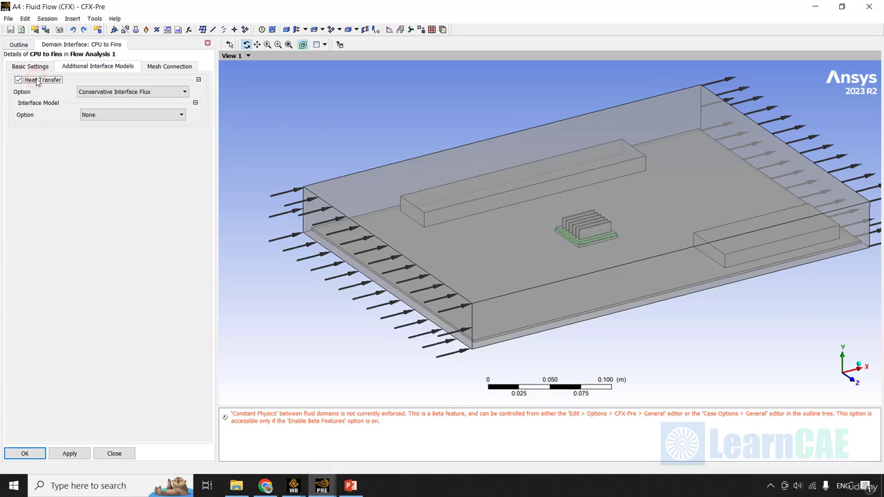
click(27, 453)
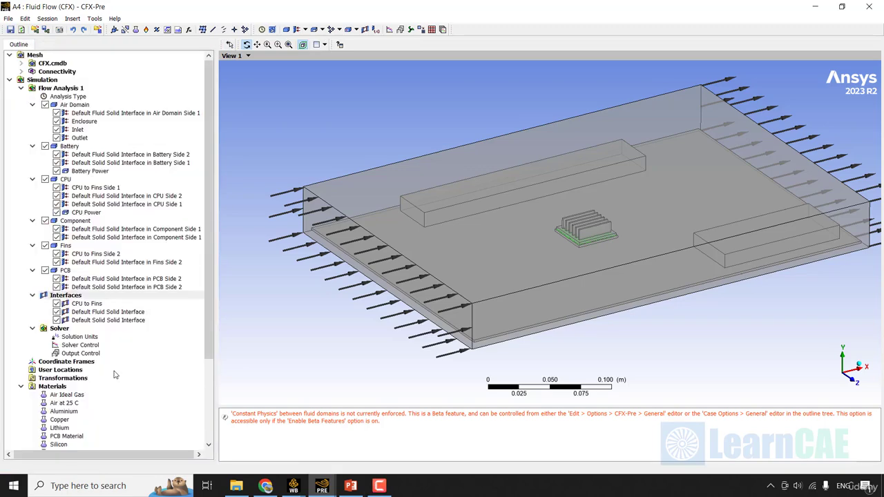
Highlight the CPU to Fins, Default Fluid Solid and Default Solid Solid interfaces in turn to examine which faces each covers
click(87, 303)
click(120, 312)
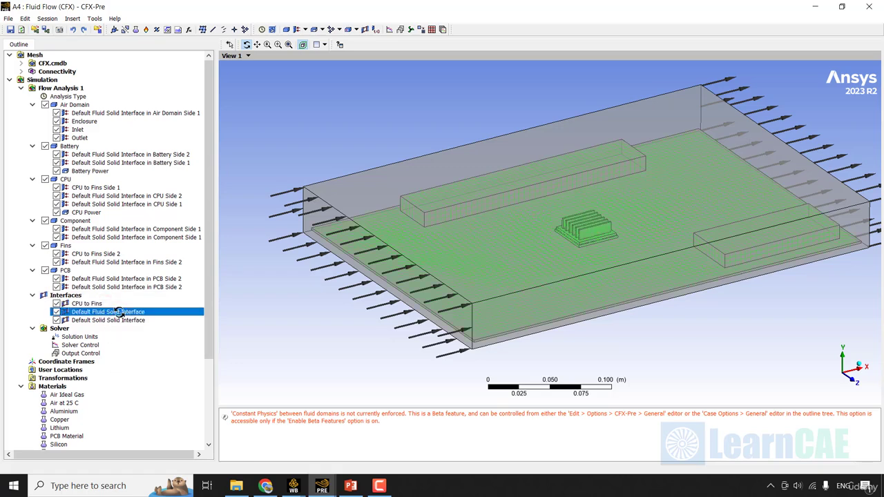
click(129, 321)
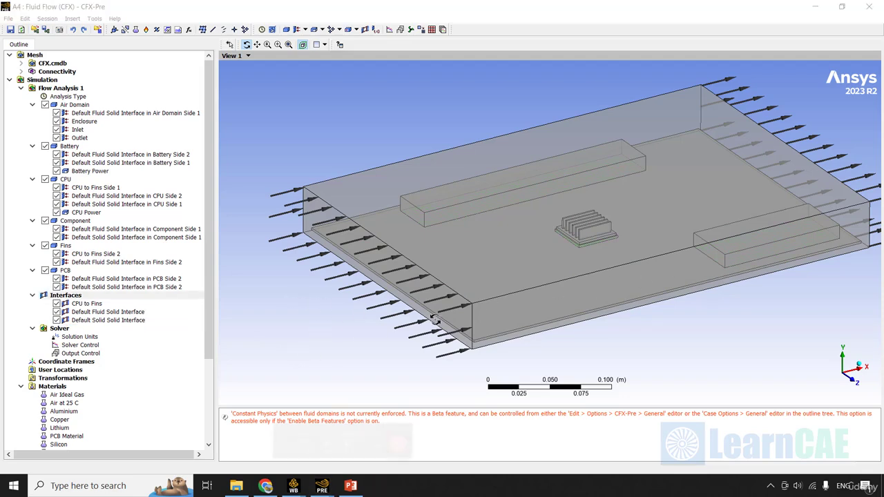
Open the solver control settings, set the turbulence numerics to High Resolution and the maximum iterations to 300
ctrl+middle_drag(462, 321, 418, 300)
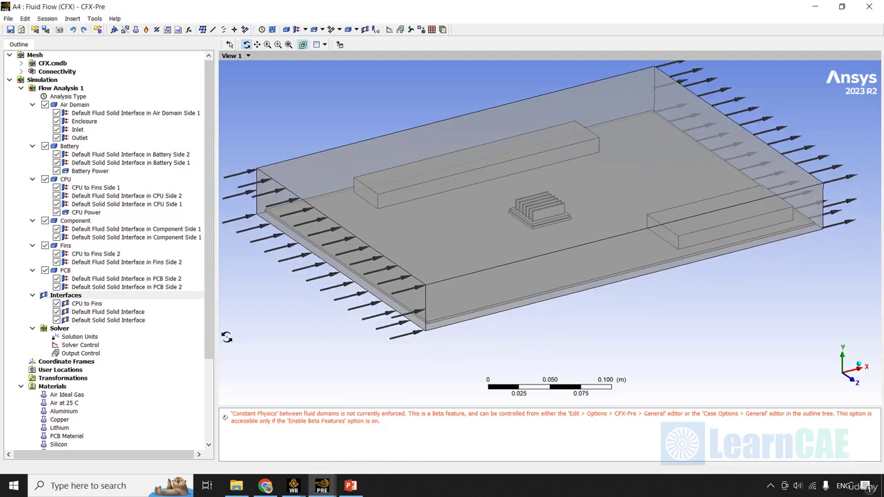
scroll(239, 336, down, 2)
mouse_move(210, 340)
mouse_down()
mouse_move(210, 365)
mouse_move(210, 354)
mouse_up()
double_click(100, 329)
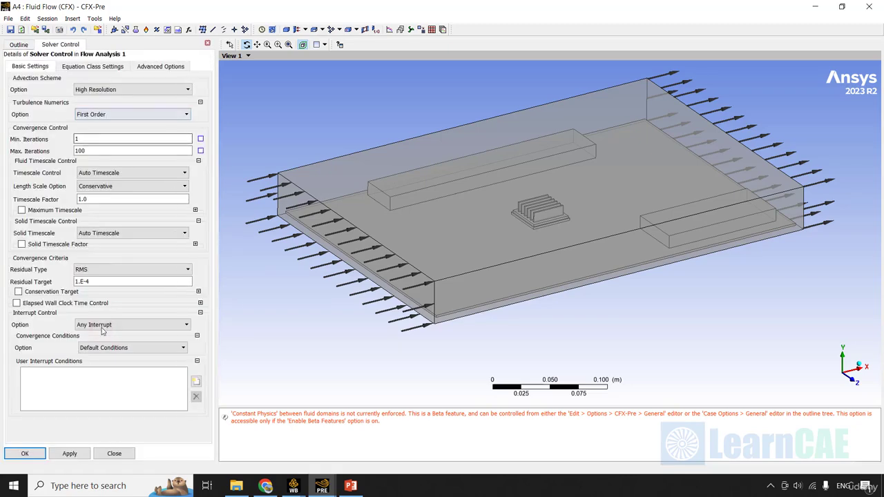
click(111, 113)
click(103, 130)
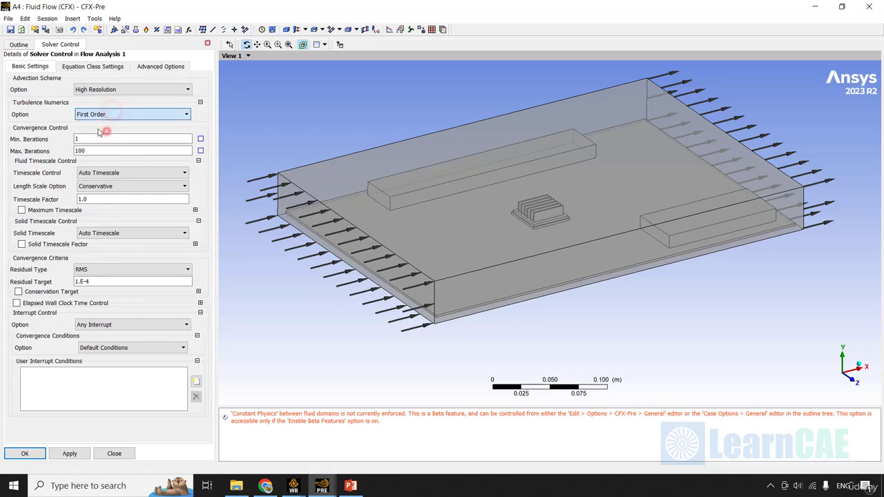
double_click(79, 150)
text(3)
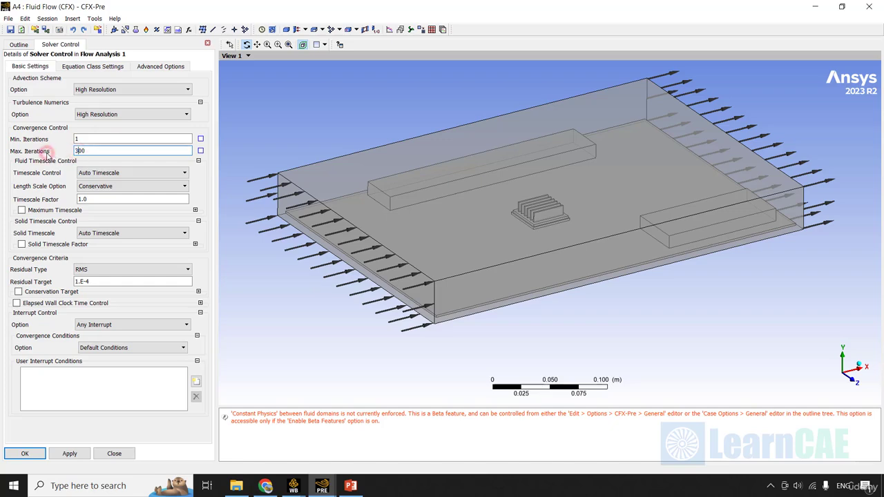
Set the RMS residual target in the convergence criteria to 0.00001
double_click(110, 281)
text(0.0001)
click(90, 282)
text(00)
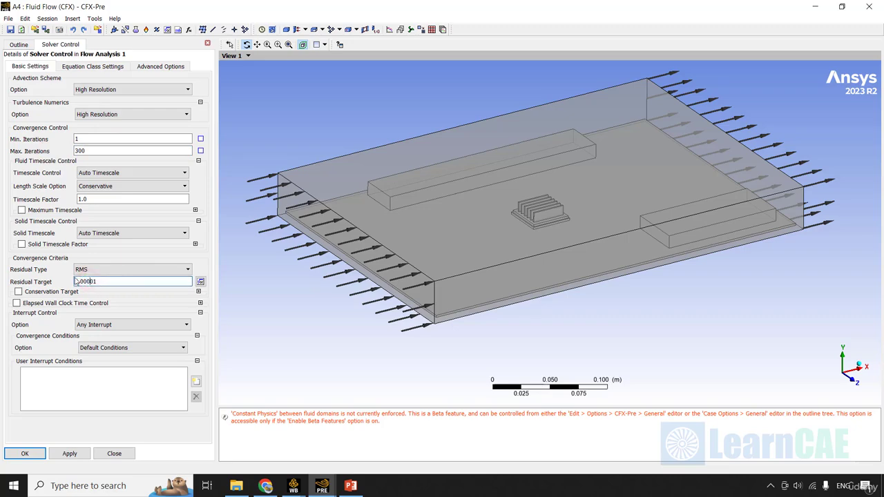
Save the solver control settings and insert a new expression named Max Tempr PCB
click(31, 271)
click(24, 453)
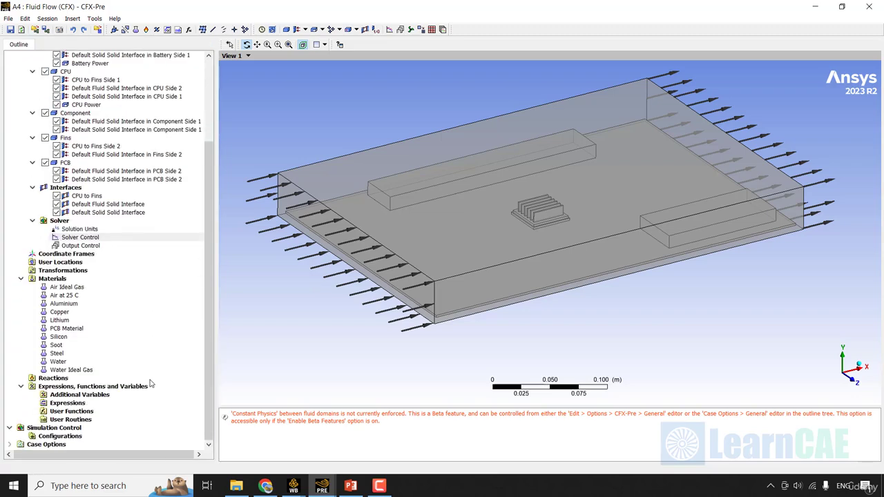
right_click(84, 403)
mouse_move(148, 412)
click(210, 411)
text(Max Tempr PCB)
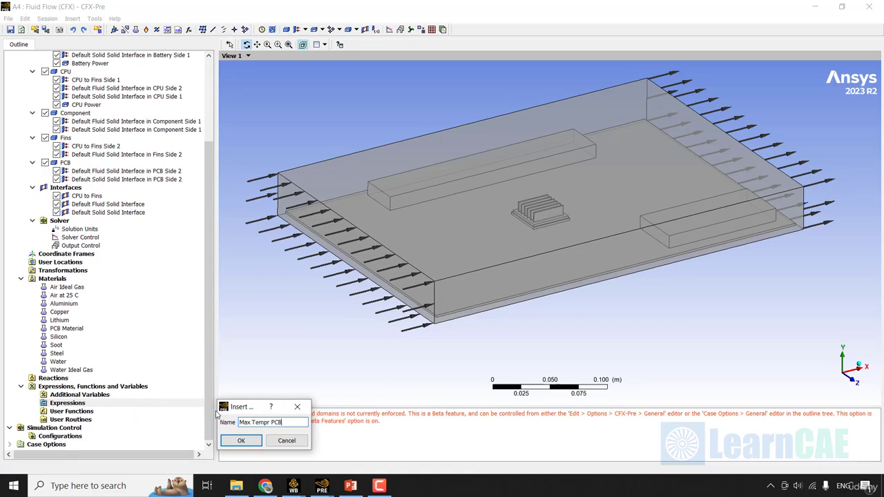
key(Return)
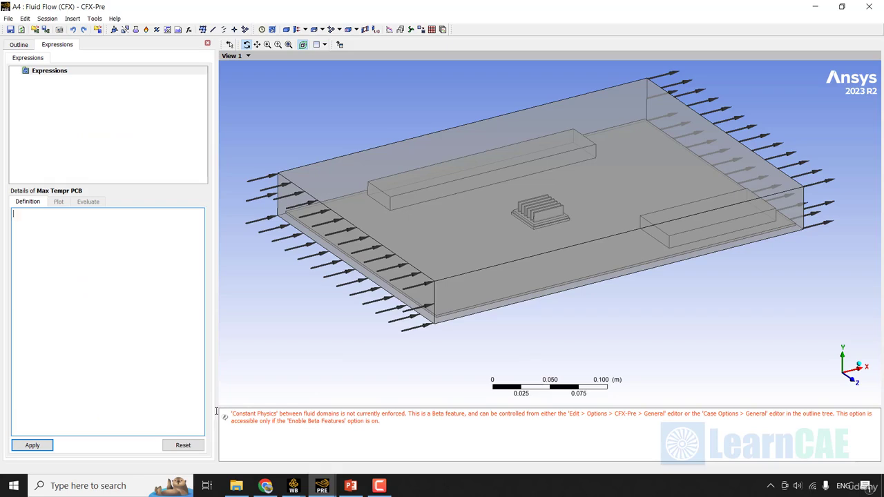
Begin the Max Tempr PCB definition with the locator-based maxVal function, using Temperature as its variable
right_click(25, 228)
mouse_move(70, 238)
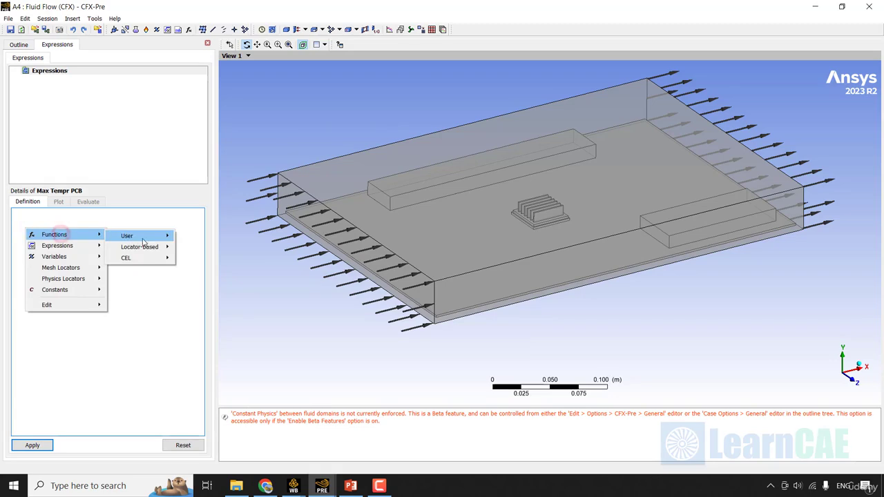
mouse_move(143, 241)
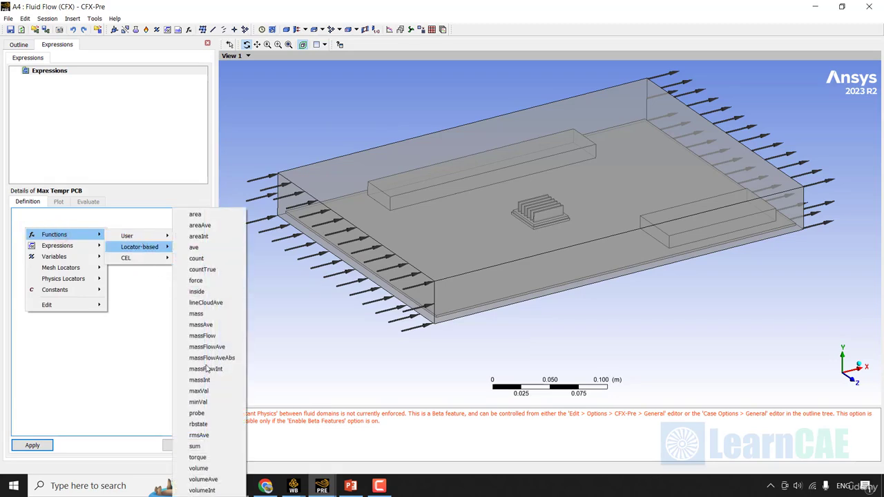
click(220, 392)
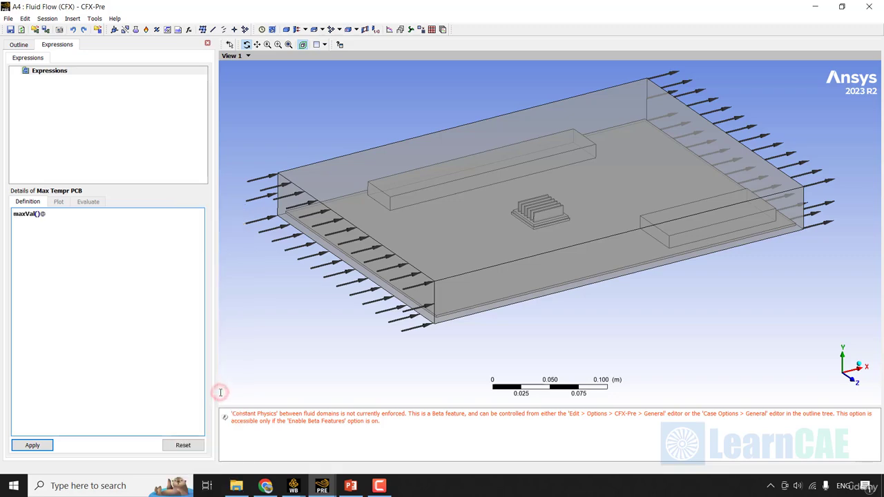
right_click(40, 253)
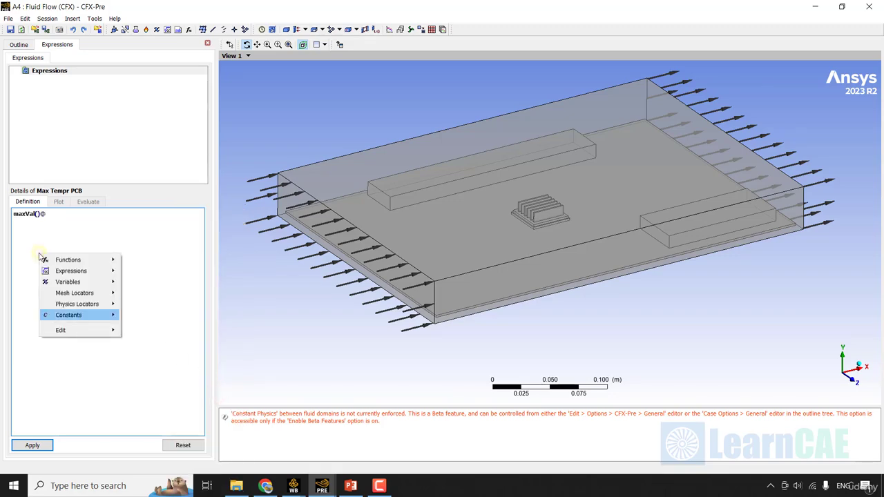
click(90, 282)
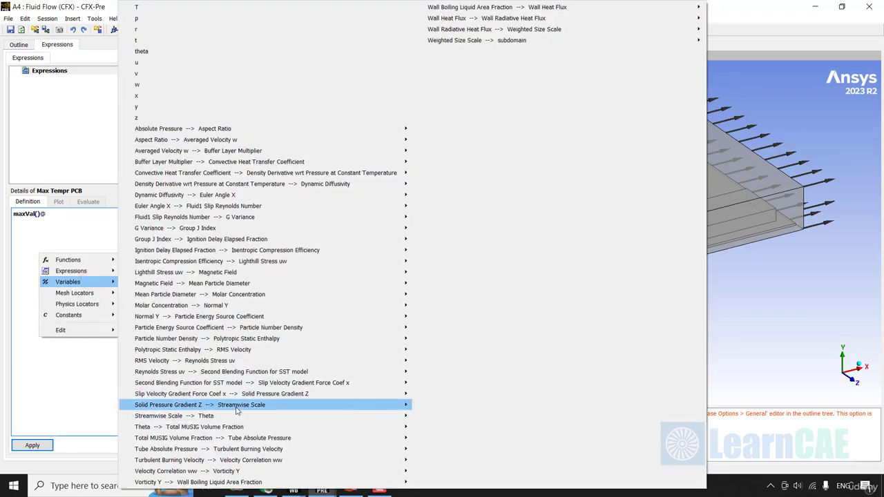
mouse_move(237, 412)
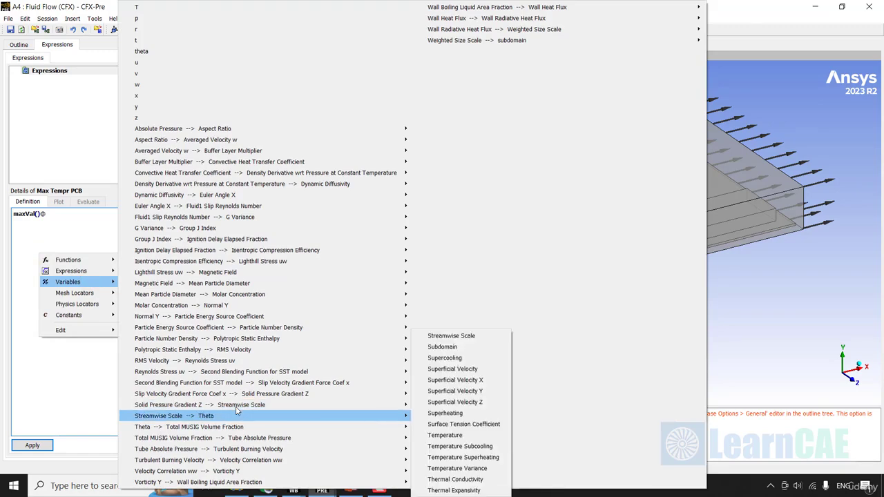
click(458, 435)
right_click(106, 220)
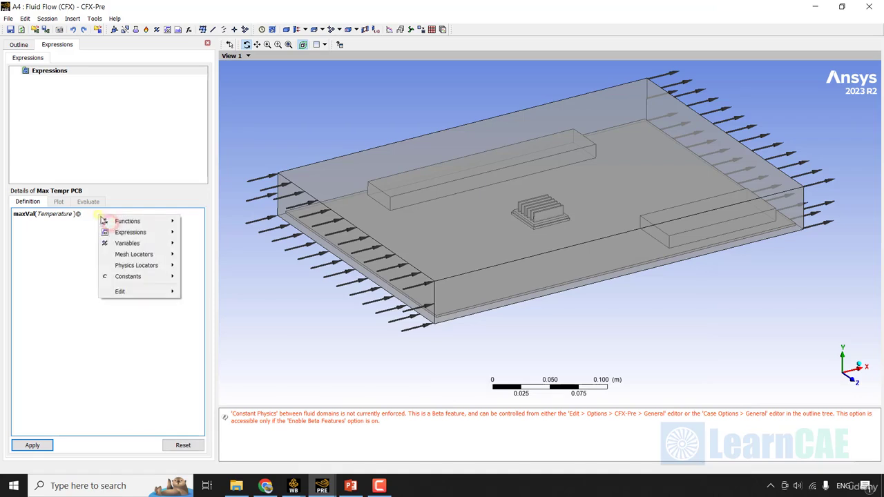
mouse_move(147, 264)
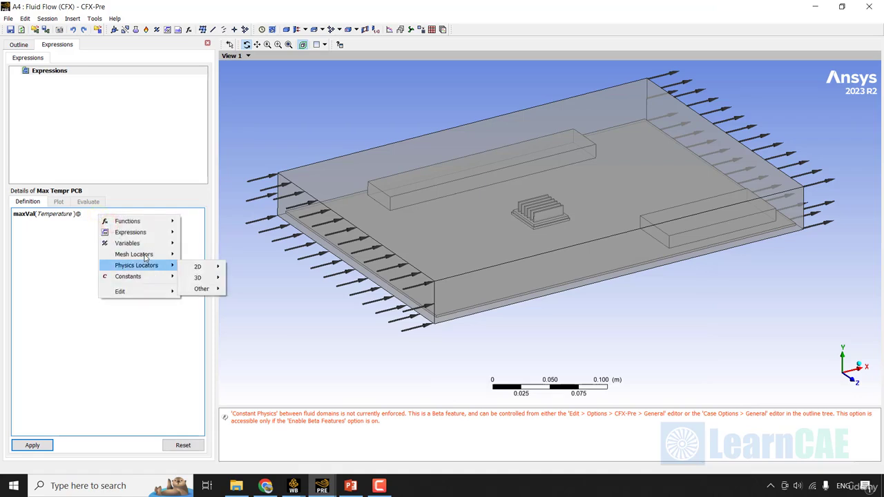
click(207, 277)
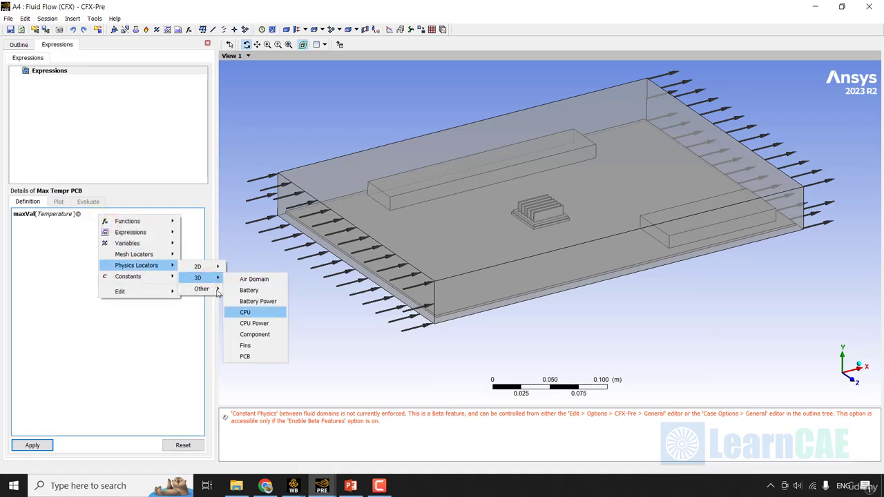
click(263, 357)
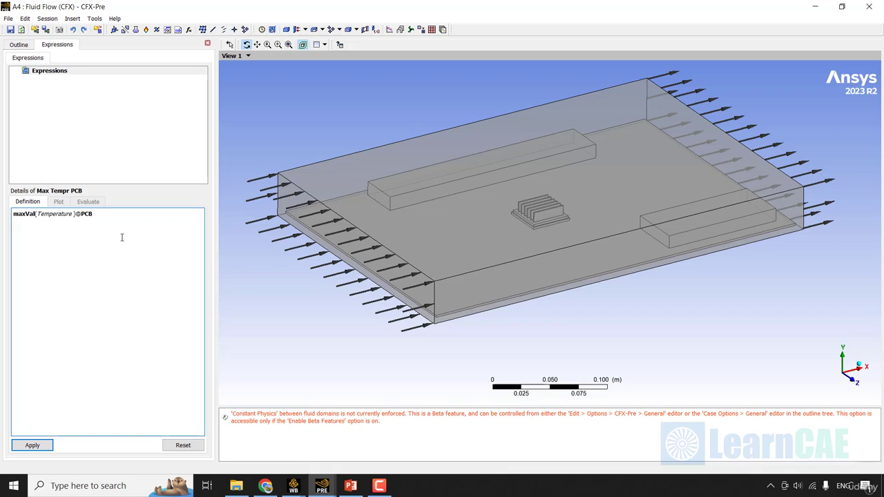
click(33, 446)
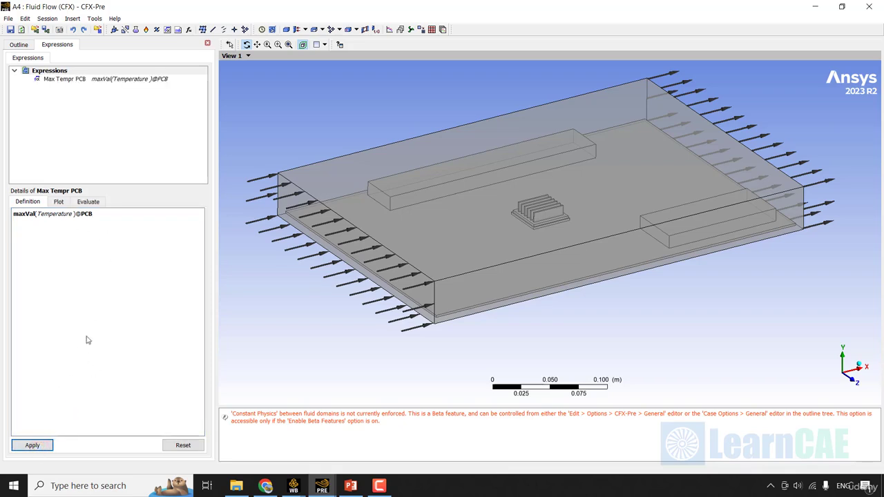
Enable monitor objects in the output control and add a monitor named PCB Maximum Temperature
click(19, 44)
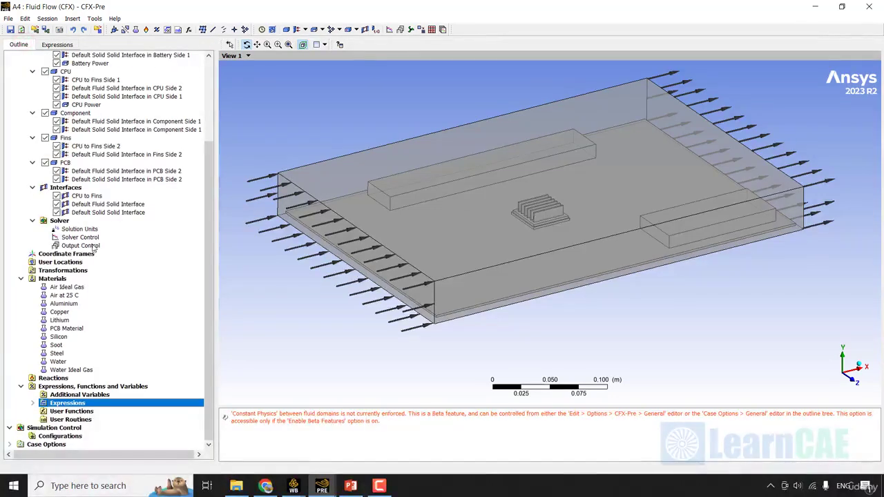
double_click(90, 246)
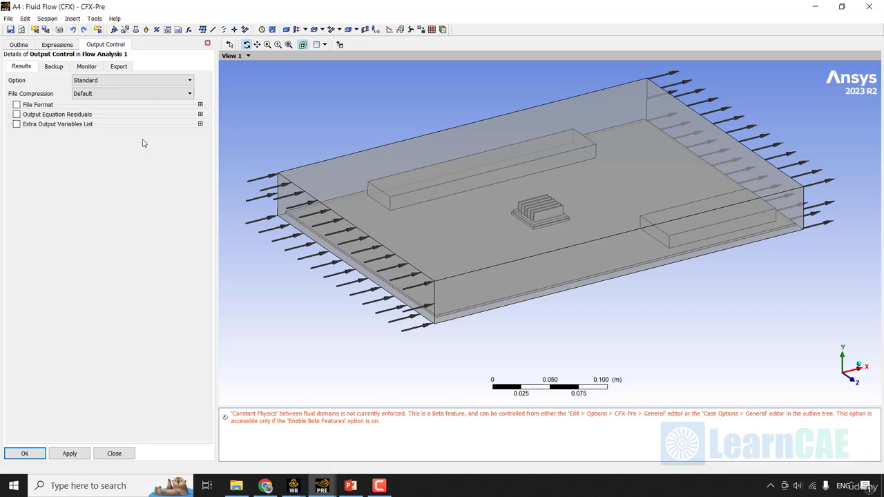
click(87, 66)
click(34, 78)
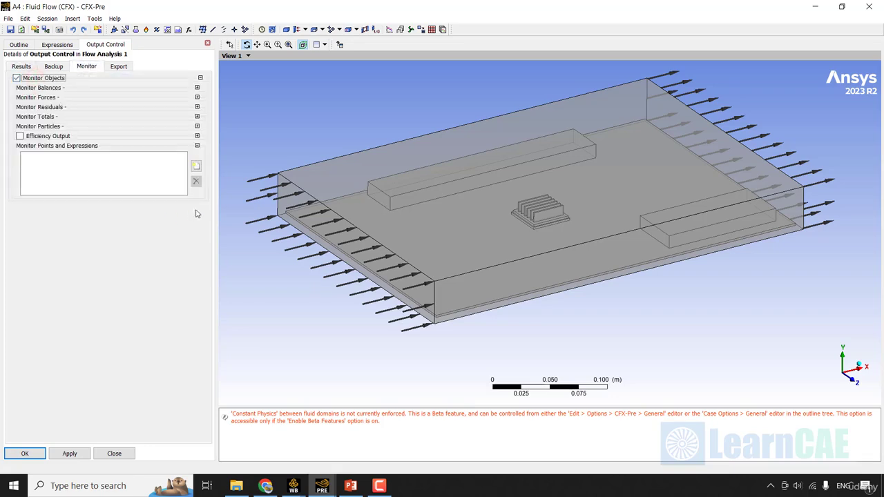
click(197, 166)
key(BackSpace)
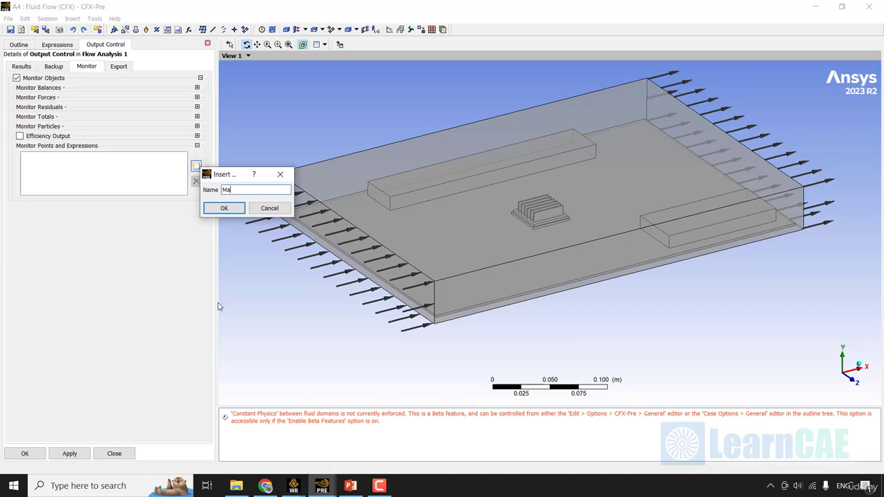
text(PC)
text(B Maximum Temperature)
key(Return)
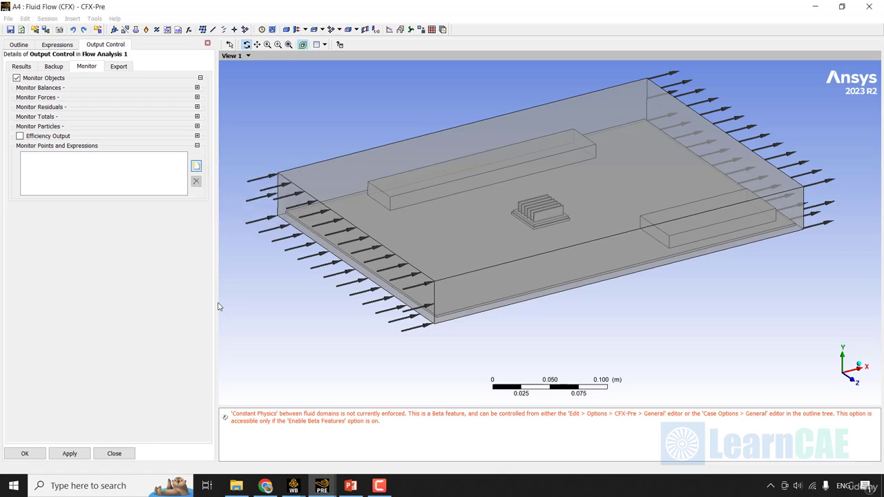
Set the PCB Maximum Temperature monitor to the Expression option with Max Tempr PCB as its value, and save the output control
click(123, 213)
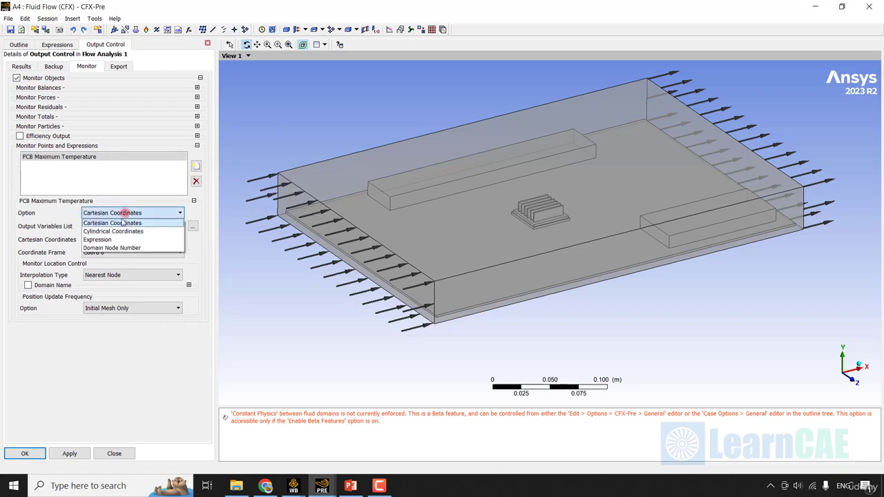
click(104, 239)
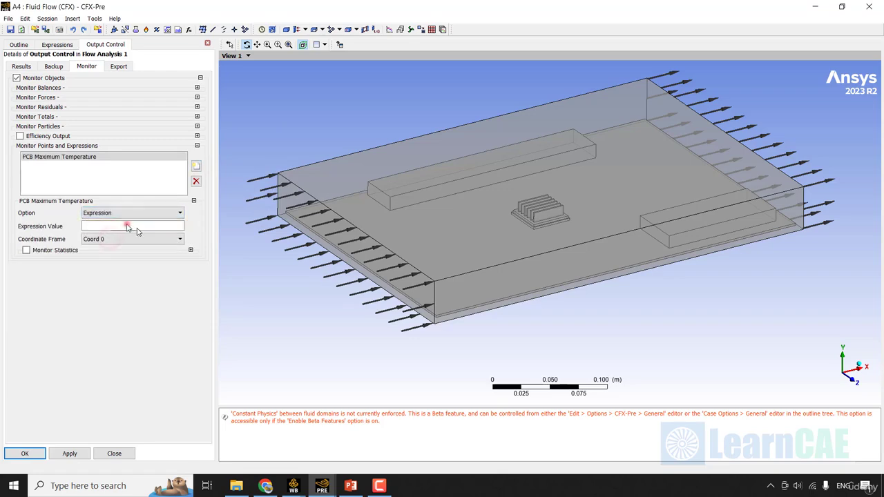
right_click(118, 228)
mouse_move(147, 244)
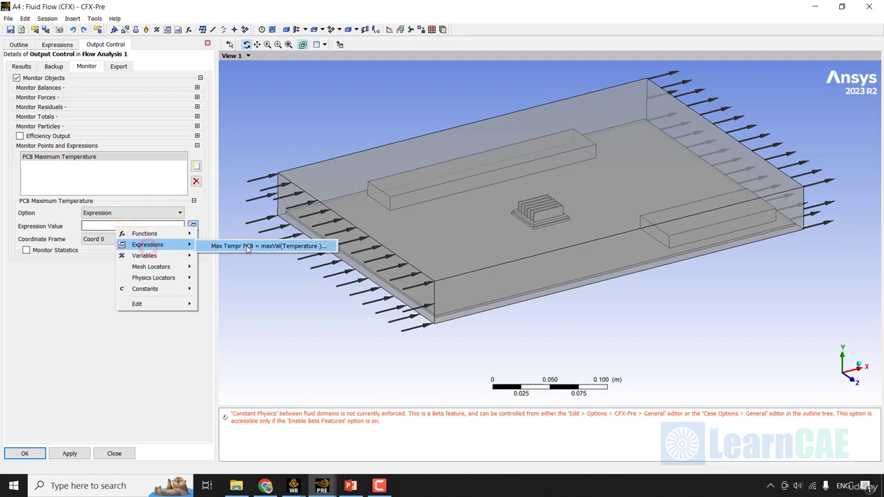
click(270, 246)
click(19, 453)
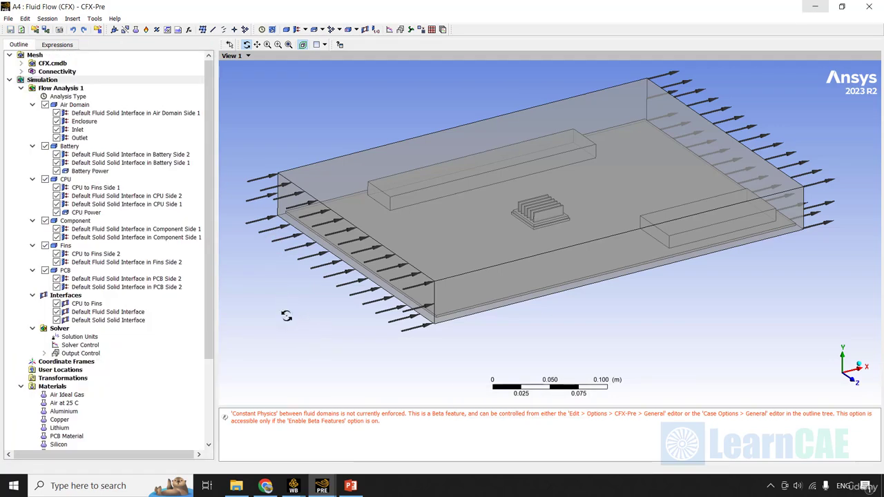
key(alt+Tab)
click(265, 264)
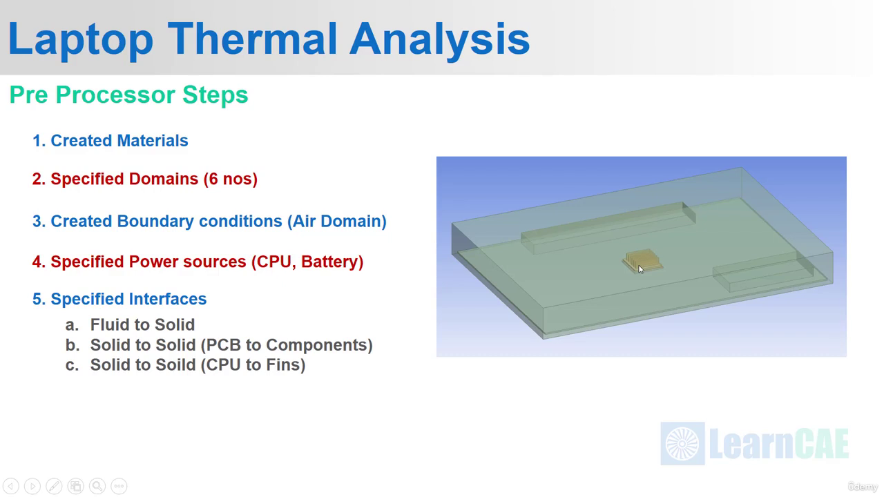
click(426, 298)
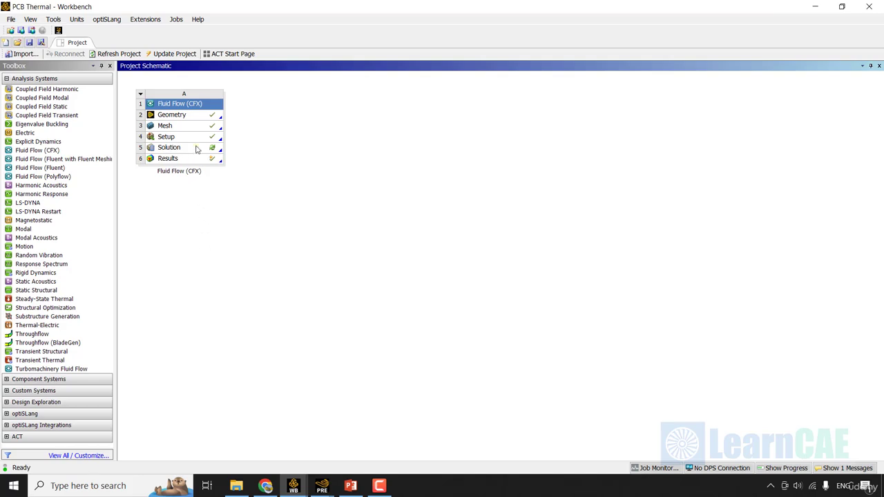
Open the Fluid Flow (CFX) Solution from Workbench in CFX-Solver Manager and set the run mode to Intel MPI Local Parallel with 5 partitions
right_click(198, 147)
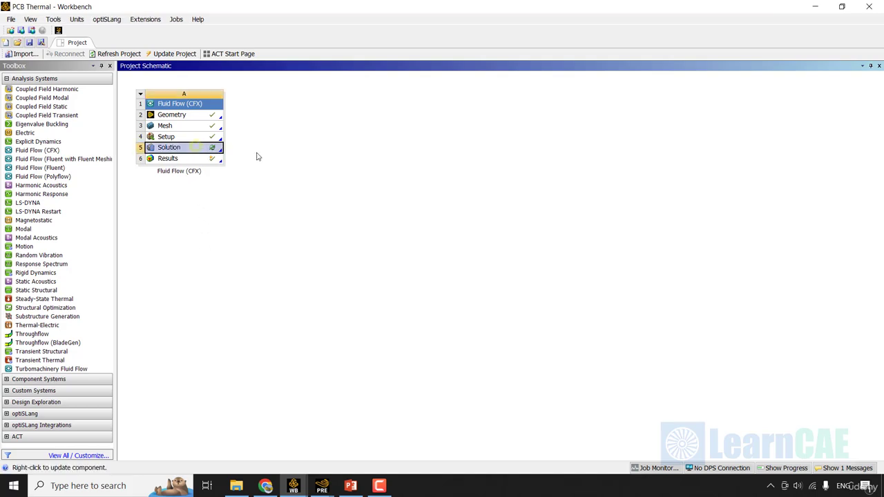
click(256, 150)
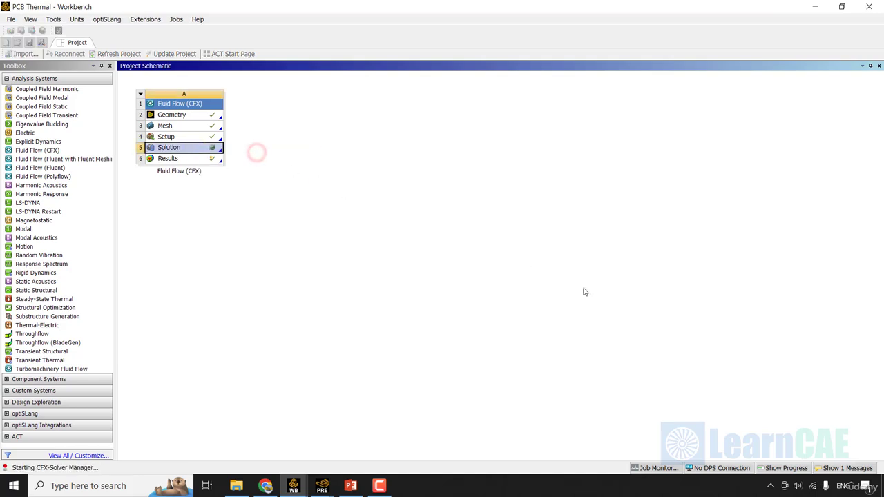
click(423, 228)
click(414, 238)
click(418, 256)
click(562, 255)
click(563, 254)
click(563, 253)
click(563, 254)
click(463, 256)
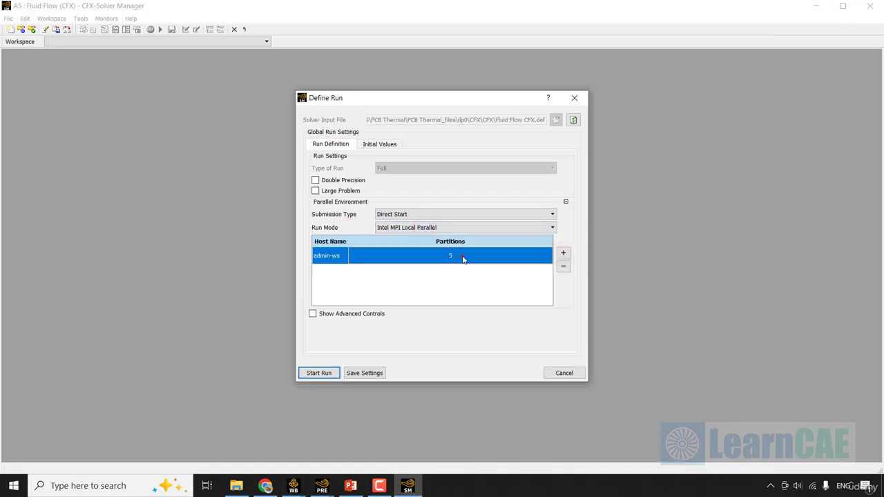
Check the initial values settings, start the solver run, and view the user points monitor and the momentum and mass residual plots
click(376, 143)
click(334, 143)
click(318, 373)
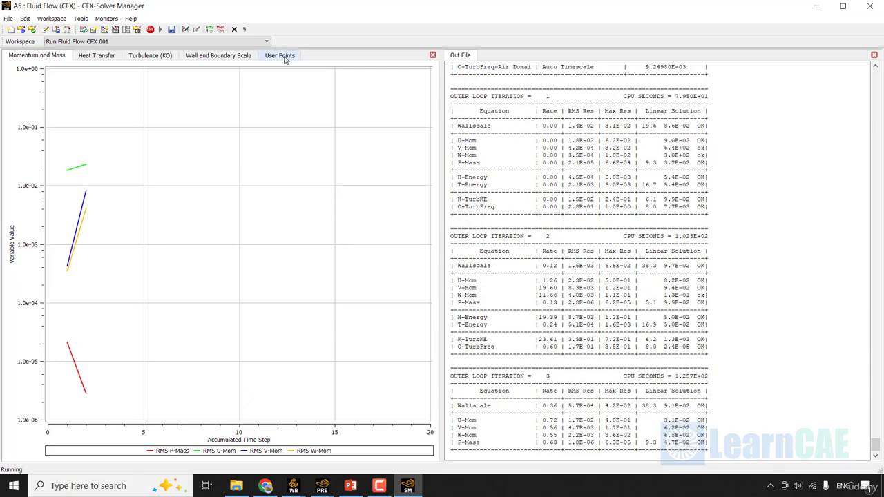
click(284, 56)
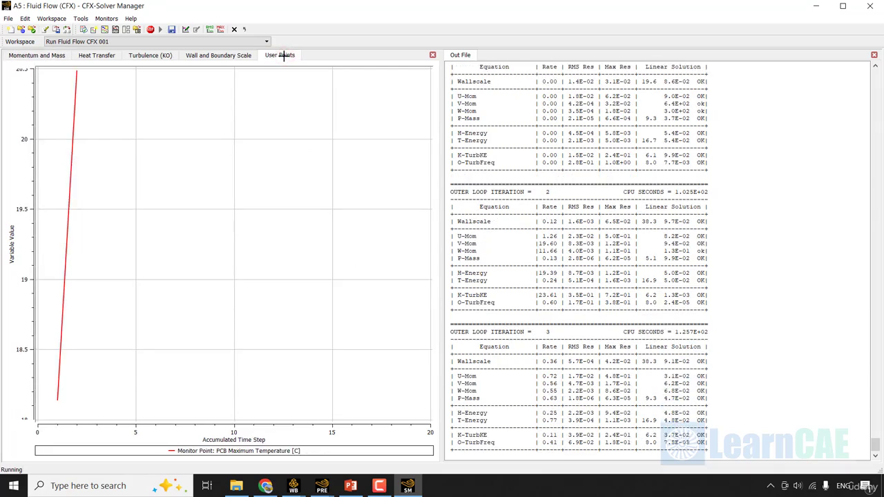
click(33, 58)
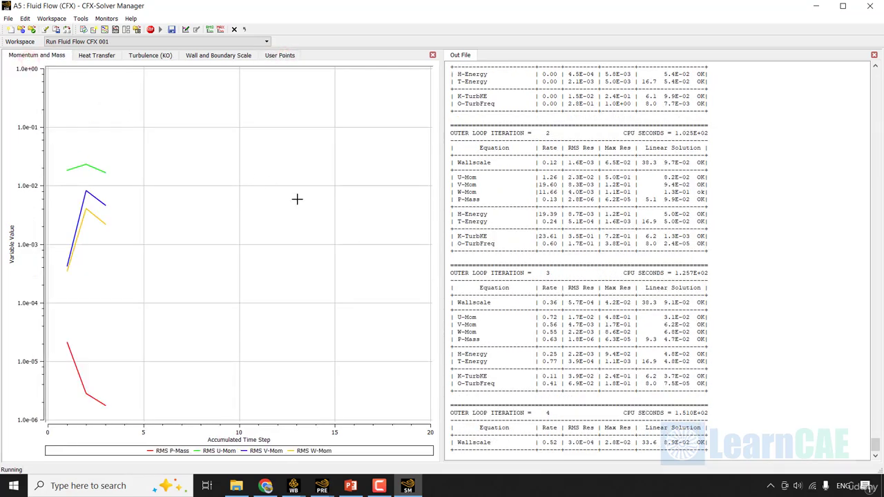